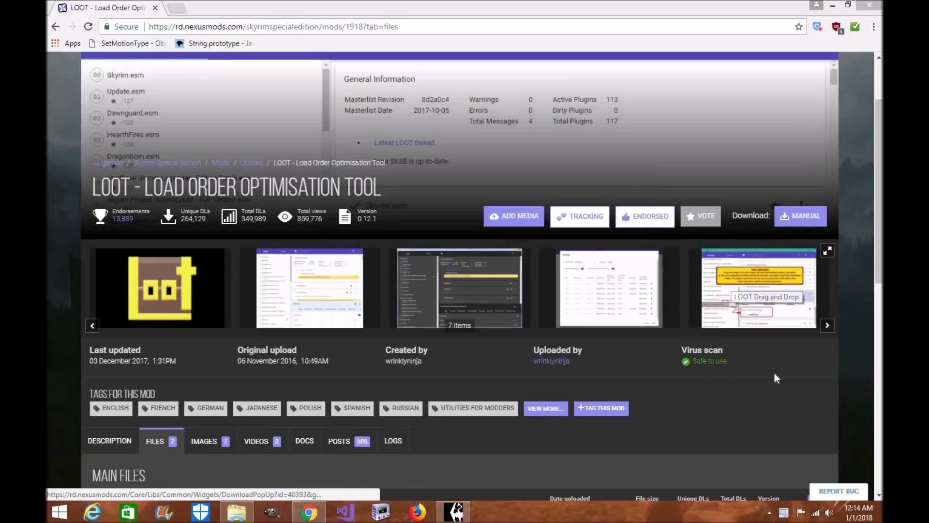
Start the manual download of the LOOT v0.12.1 installer from the mod's main files.
scroll(774, 376, down, 3)
scroll(774, 376, down, 2)
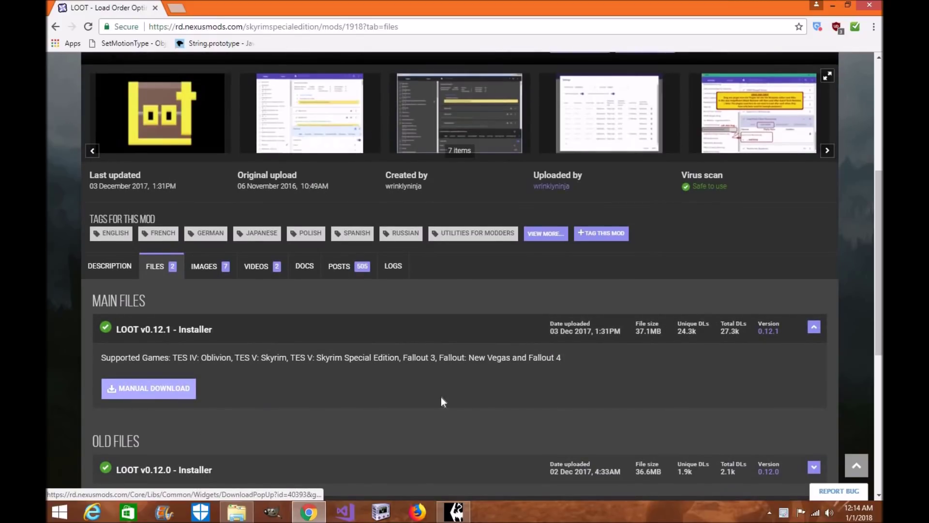
mouse_move(453, 511)
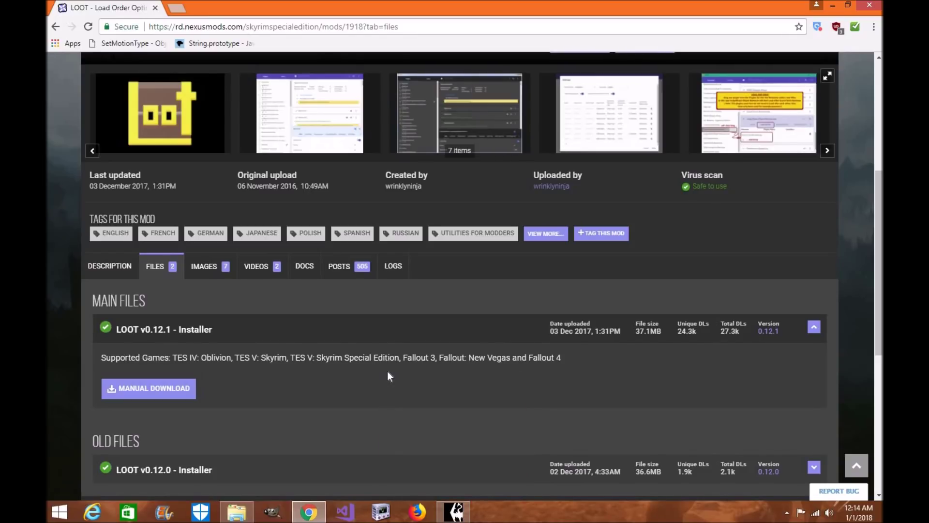
click(184, 392)
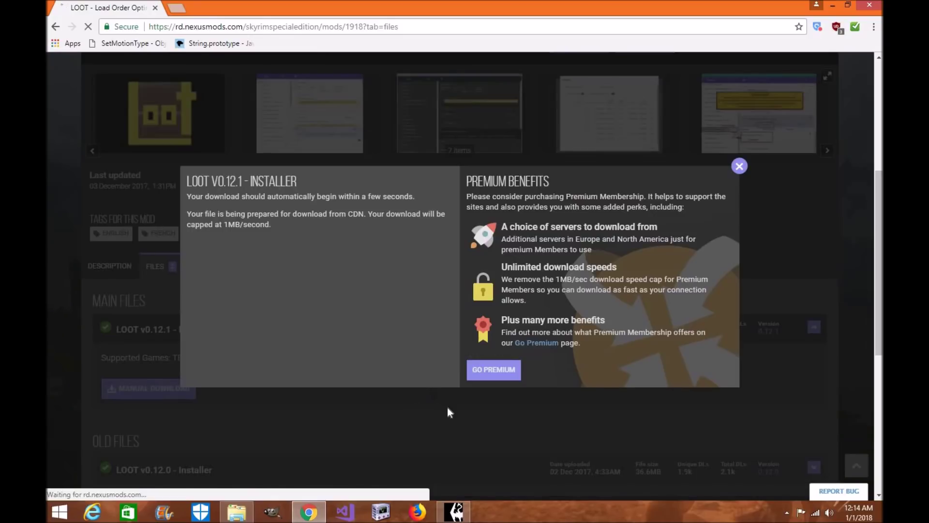
Look through the plugin load order in Mod Organizer and return to the LOOT download page in the browser.
key(alt+Tab)
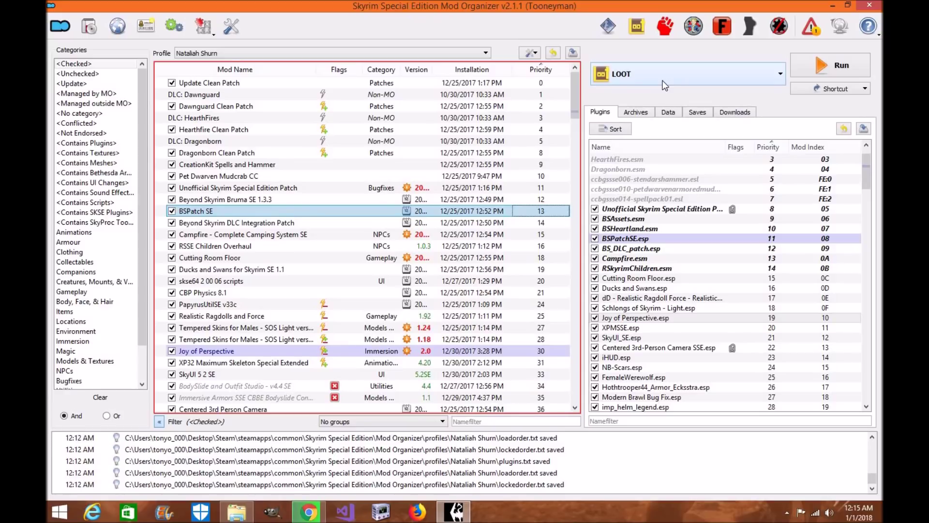
scroll(744, 250, down, 5)
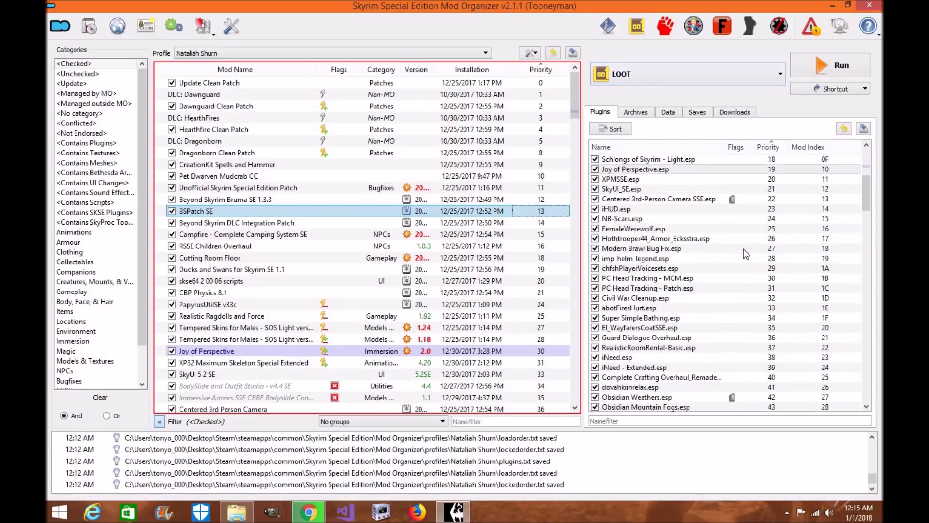
scroll(743, 249, down, 20)
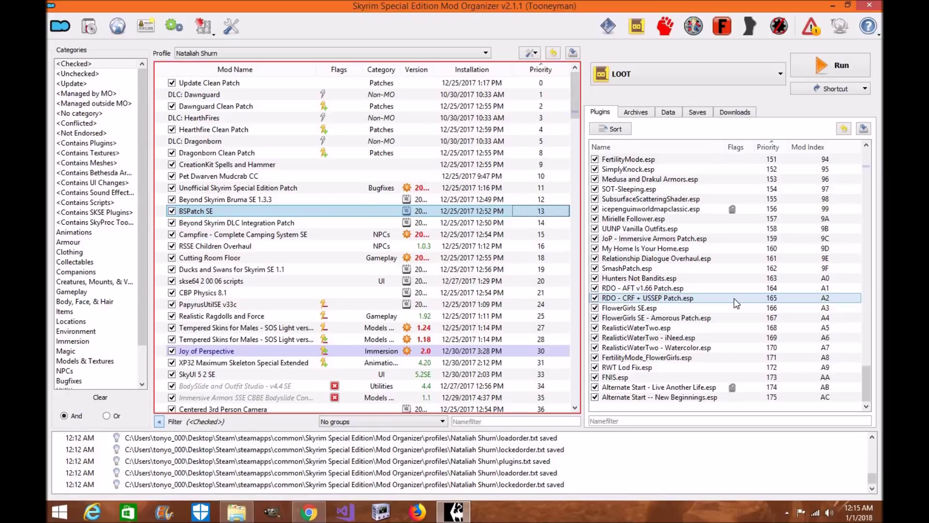
click(828, 5)
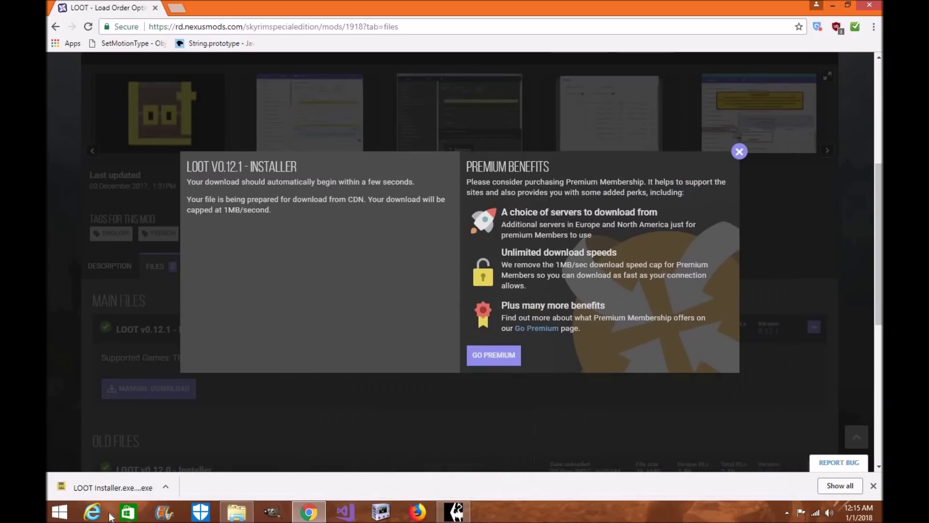
Install LOOT in English to C:\Program Files (x86)\LOOT with a desktop shortcut and launch it on completion.
click(174, 472)
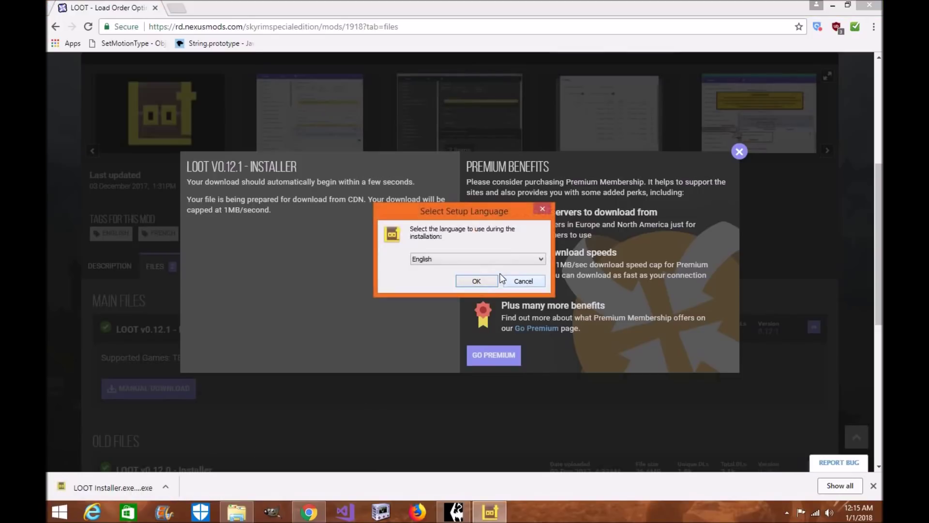
click(532, 278)
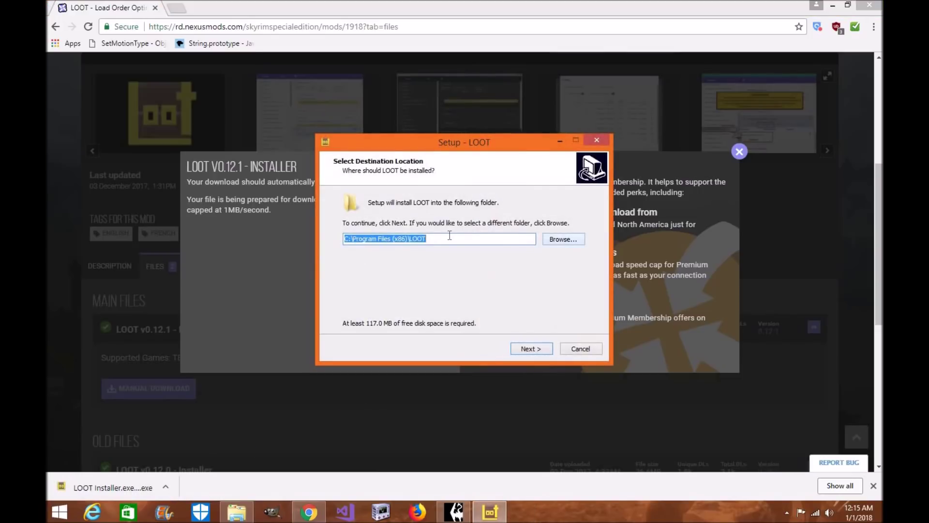
click(531, 349)
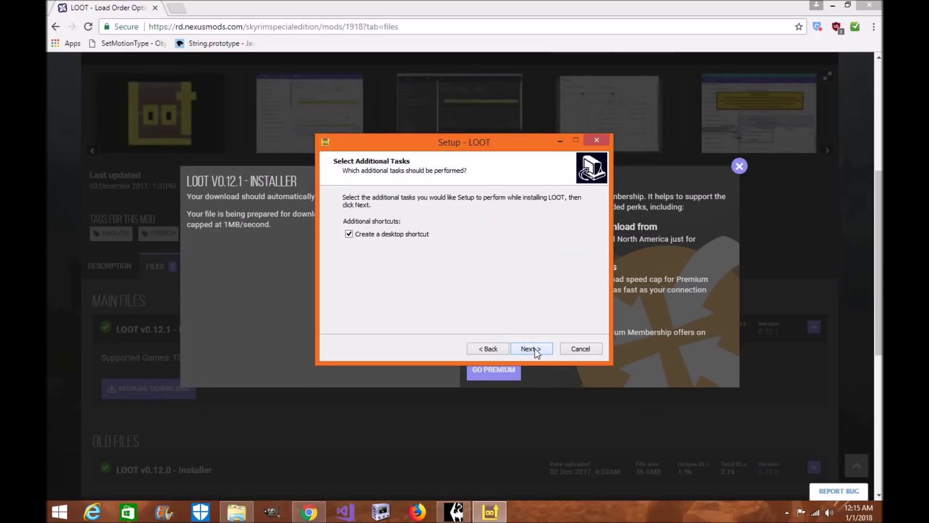
click(536, 348)
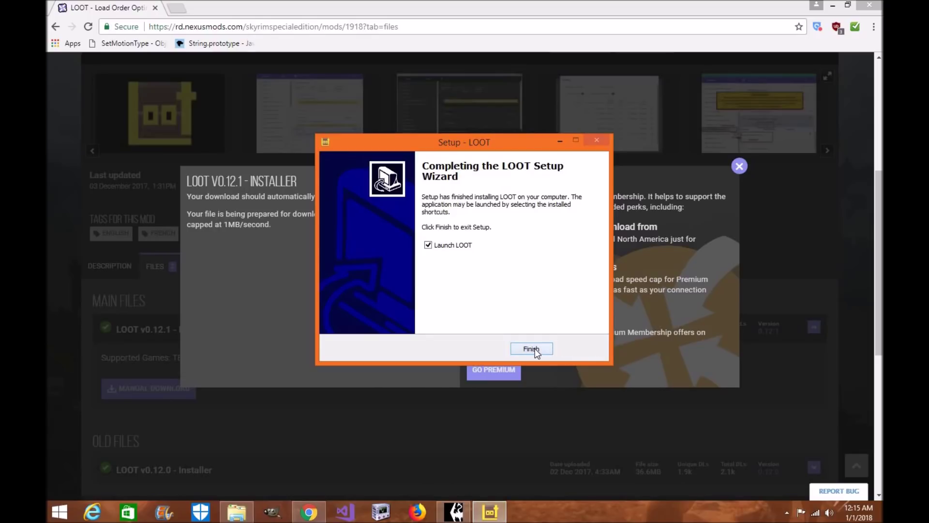
click(535, 349)
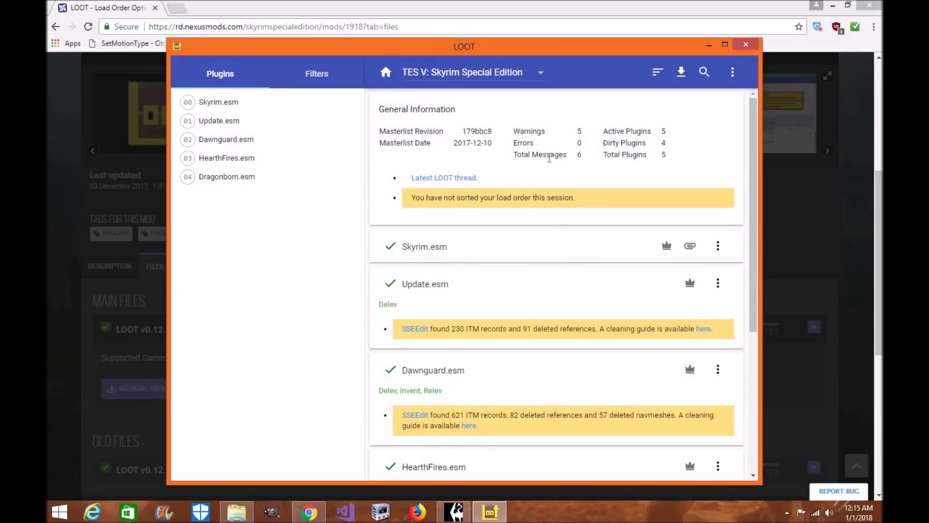
Examine LOOT's general information and the messages listed under each Skyrim Special Edition plugin.
scroll(598, 284, down, 5)
scroll(607, 300, up, 5)
scroll(476, 341, down, 5)
scroll(499, 295, up, 5)
scroll(525, 193, down, 1)
scroll(589, 214, up, 1)
scroll(552, 271, down, 1)
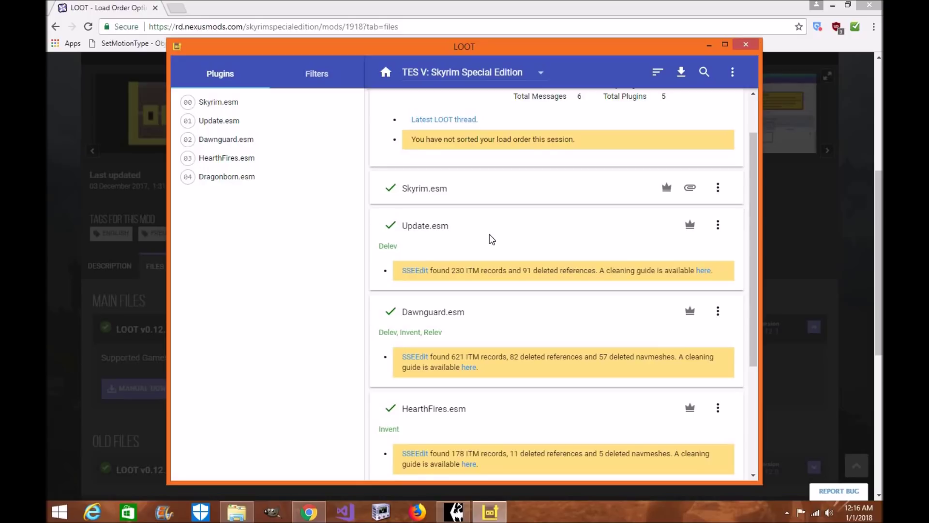
scroll(492, 239, down, 1)
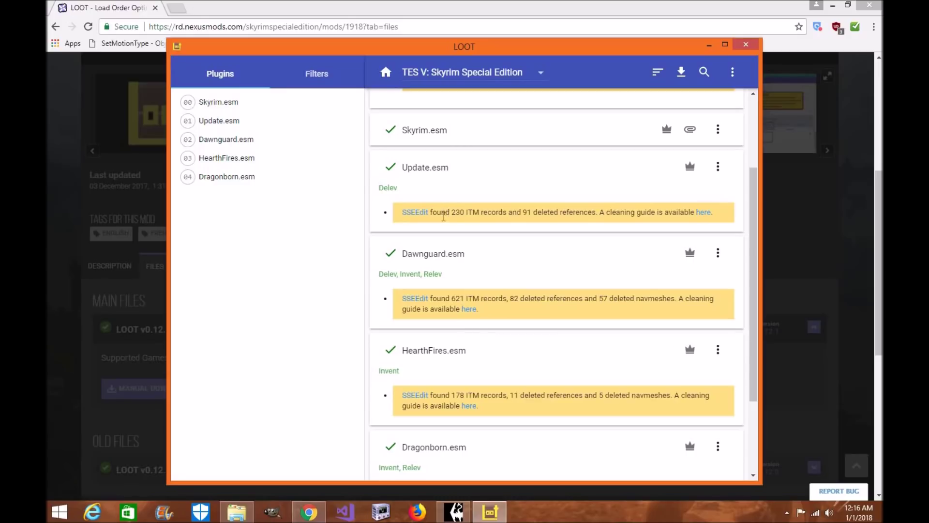
Review the SSEEdit cleaning messages for Update, Dawnguard, HearthFires and Dragonborn, and close LOOT.
click(470, 513)
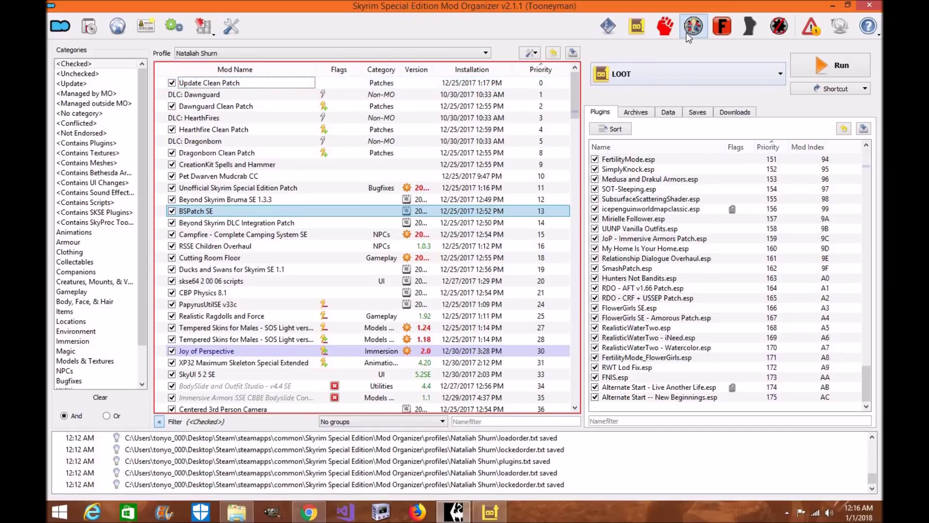
click(832, 4)
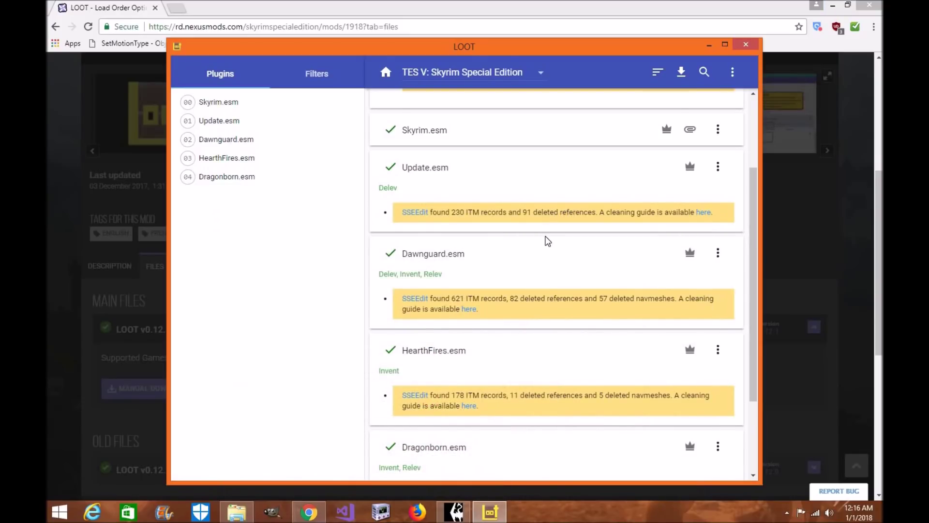
scroll(546, 240, down, 2)
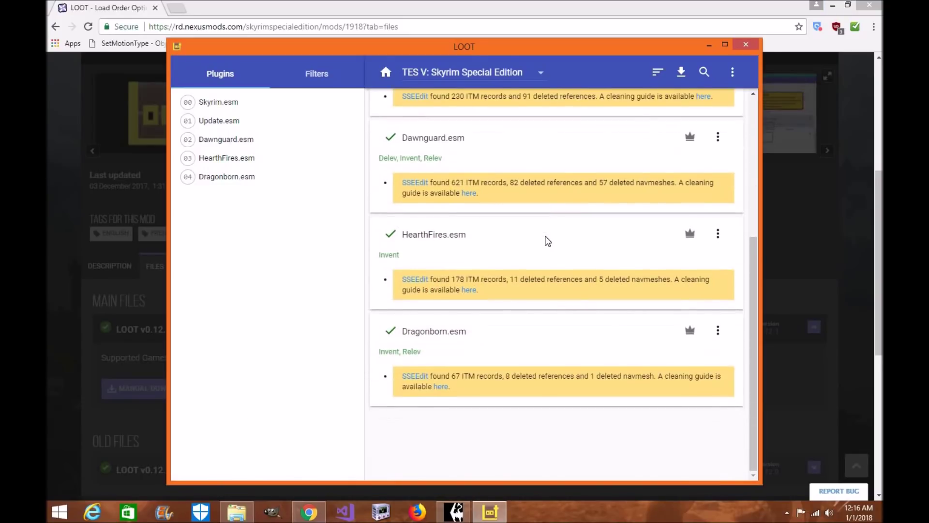
scroll(438, 209, up, 2)
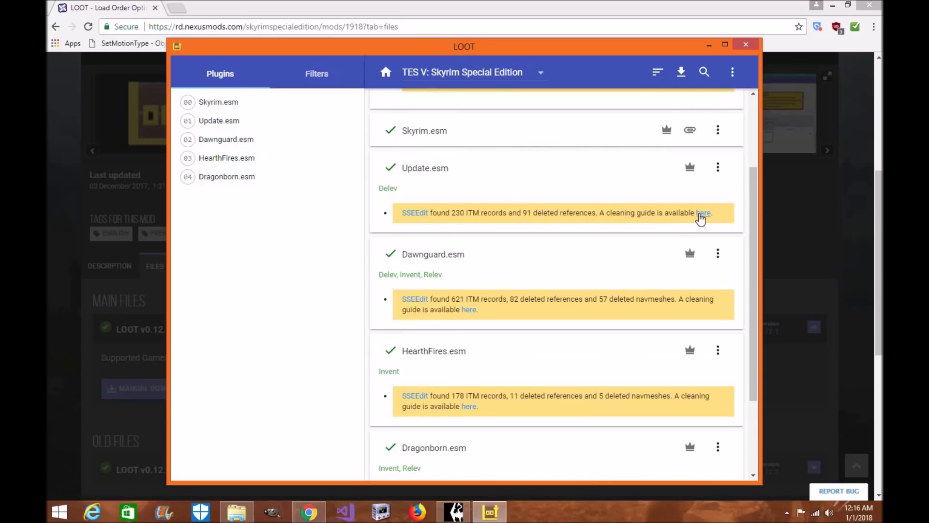
scroll(701, 219, down, 3)
scroll(555, 267, up, 3)
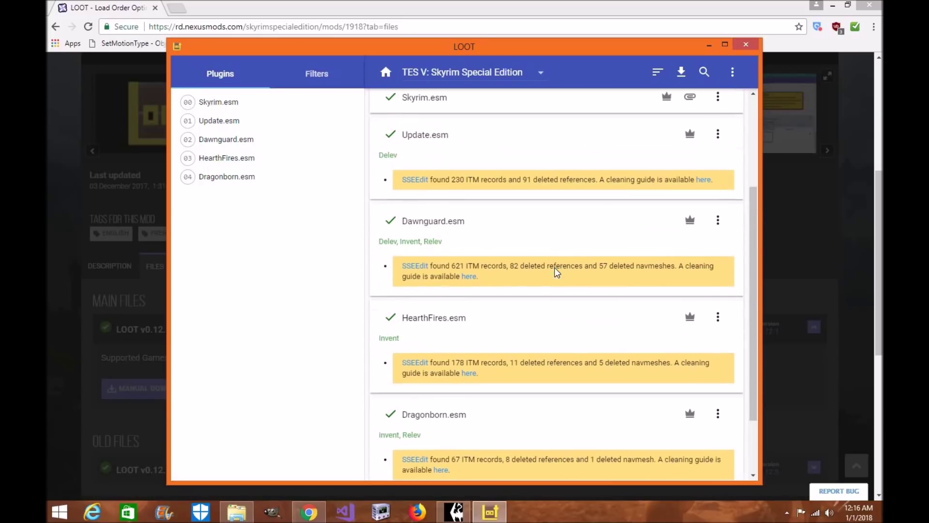
scroll(557, 273, up, 3)
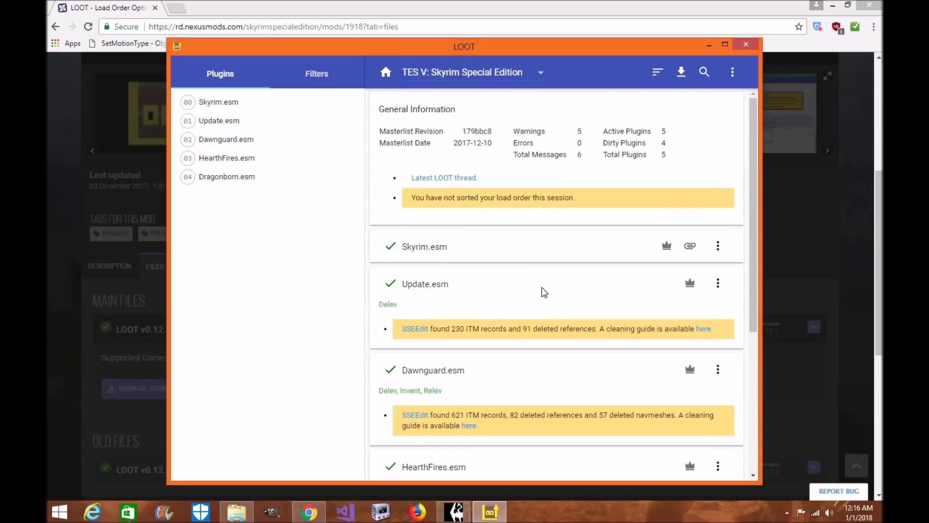
scroll(541, 286, down, 3)
scroll(542, 286, up, 3)
scroll(513, 242, down, 2)
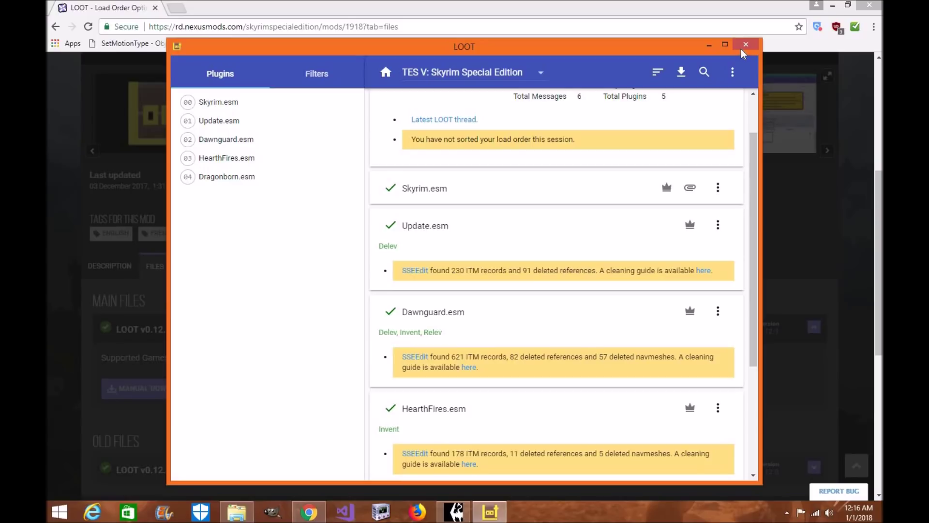
click(744, 47)
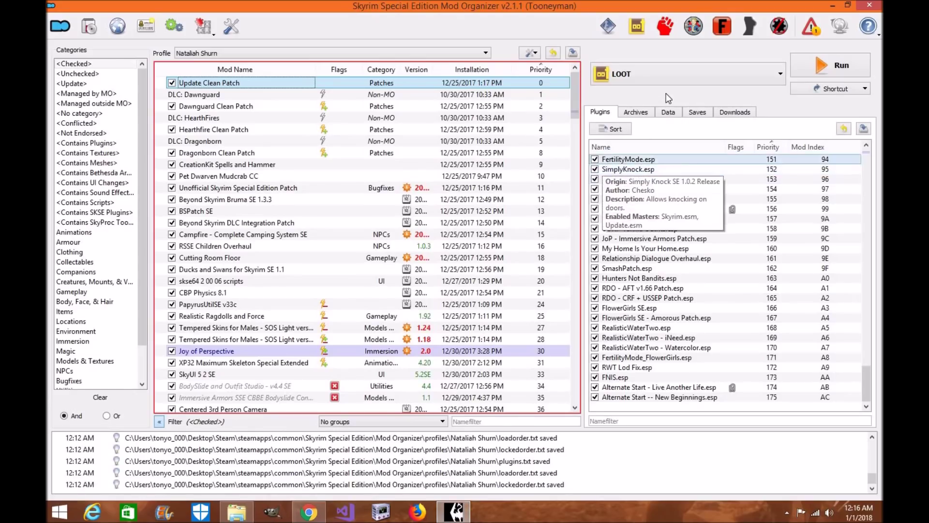
Try to set C:\Program Files (x86)\LOOT\LOOT.exe as the binary of Mod Organizer's LOOT executable entry, and close the executables editor.
click(672, 79)
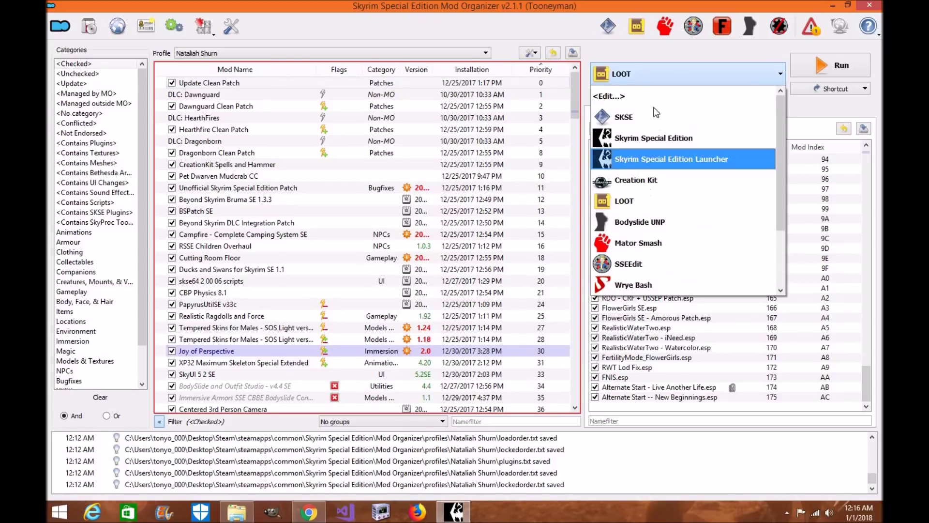
click(651, 95)
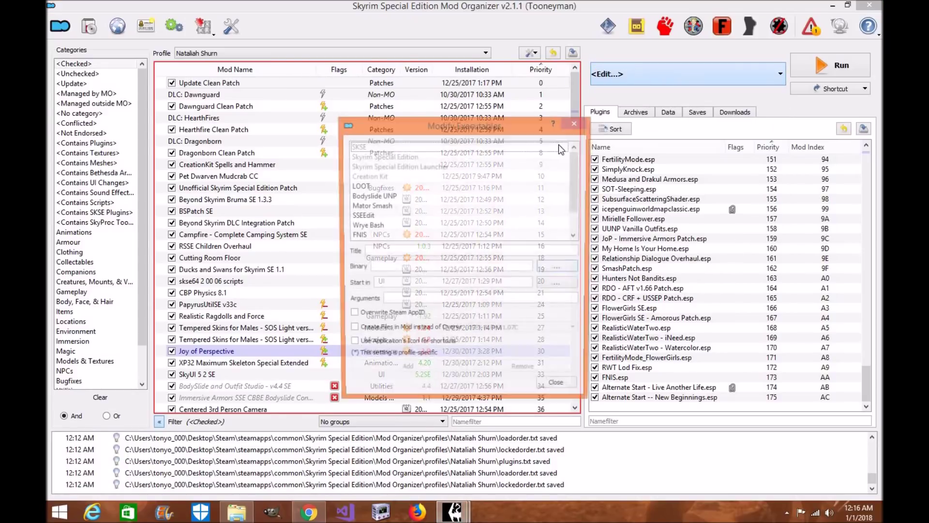
click(381, 188)
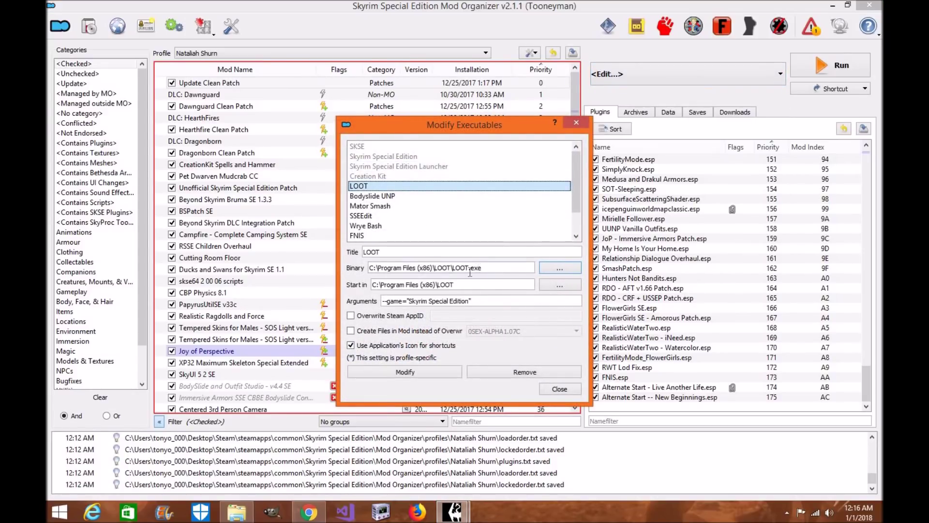
click(561, 268)
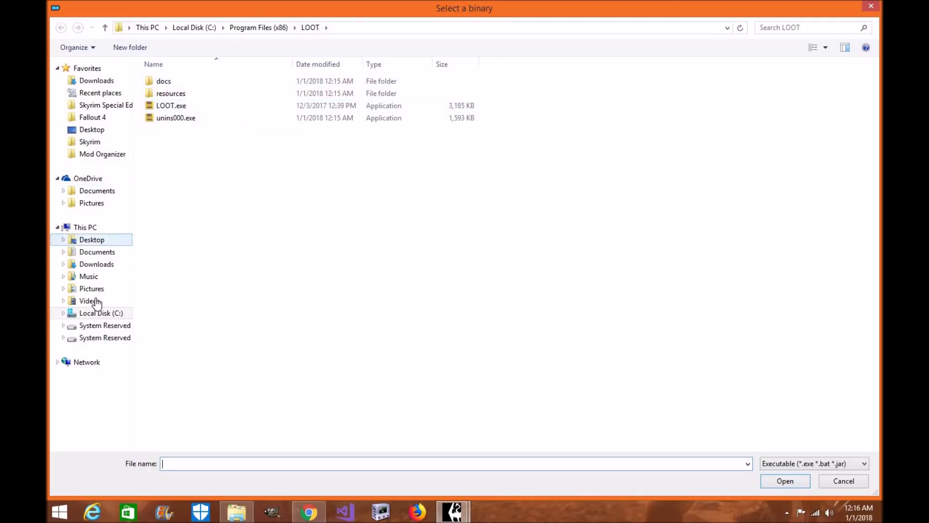
click(96, 314)
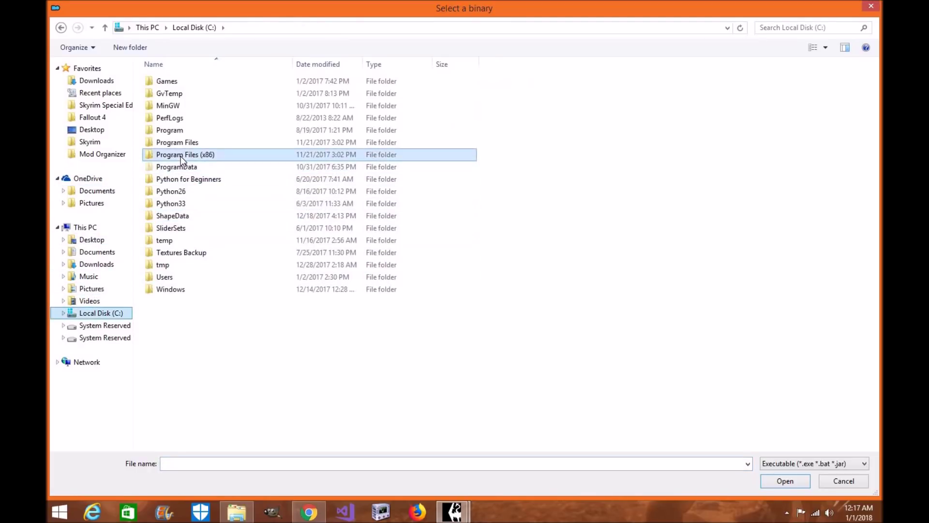
double_click(181, 156)
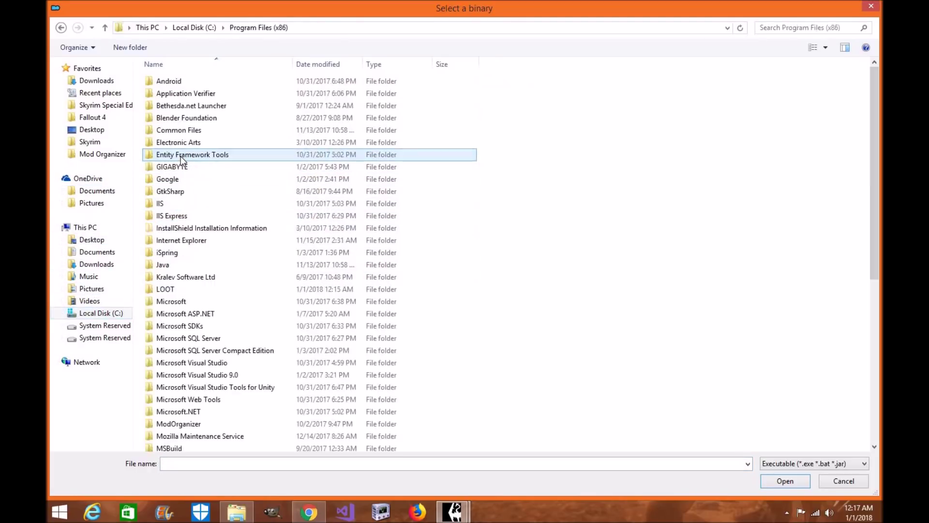
double_click(175, 290)
click(179, 107)
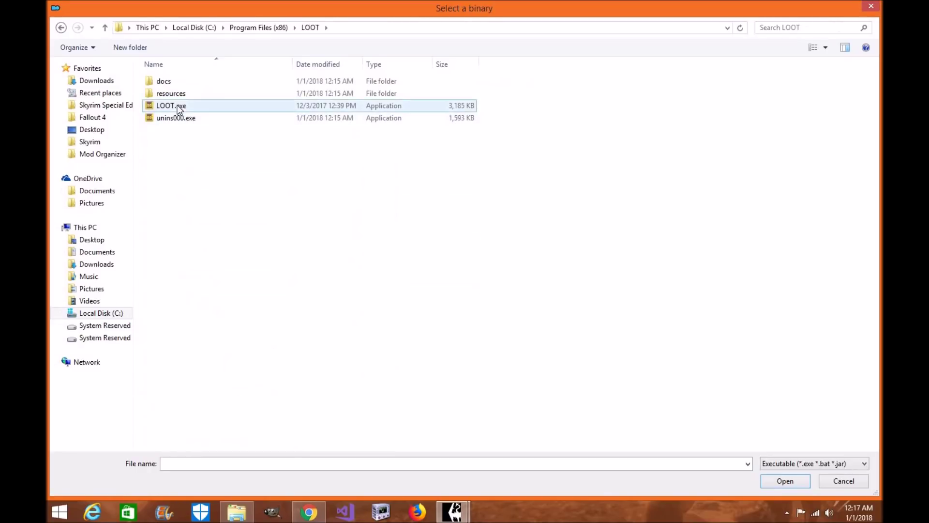
click(784, 482)
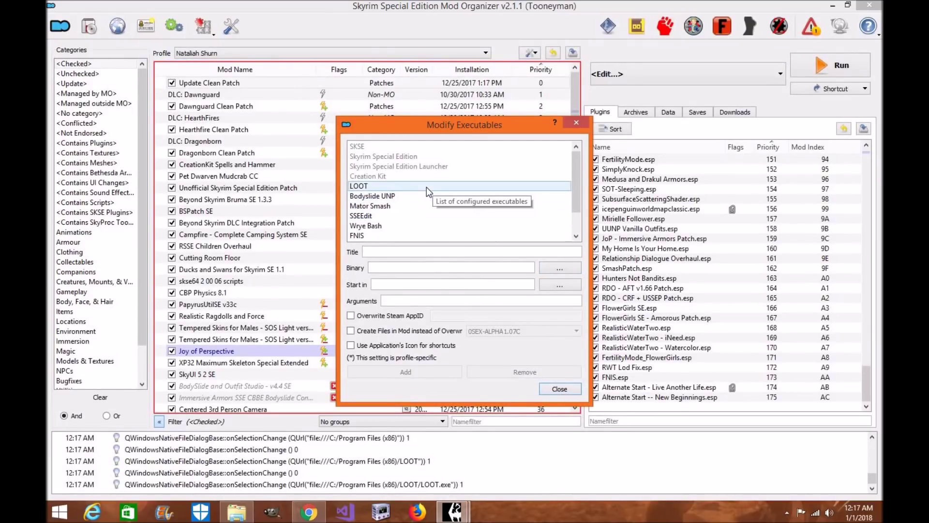
scroll(425, 193, down, 1)
scroll(426, 194, up, 1)
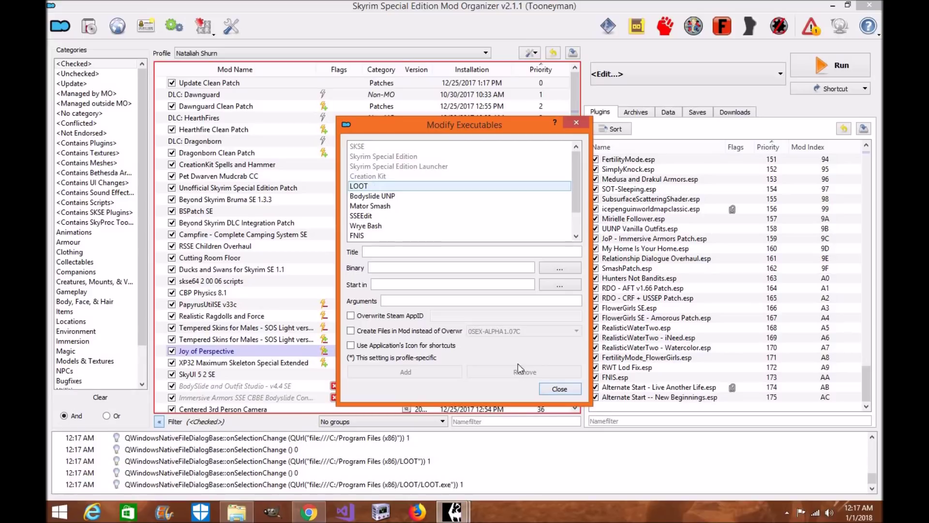
click(560, 388)
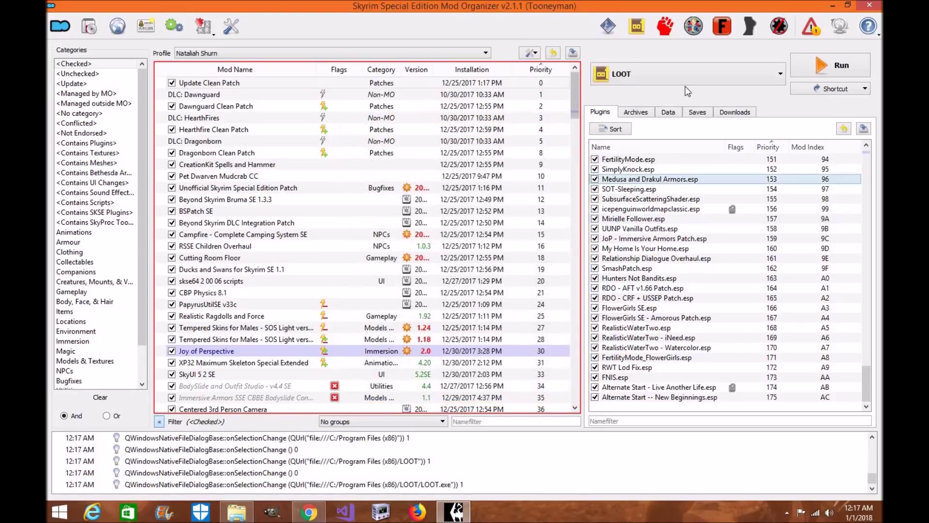
Remove the LOOT executable's shortcuts from the Mod Organizer toolbar and the desktop.
click(692, 75)
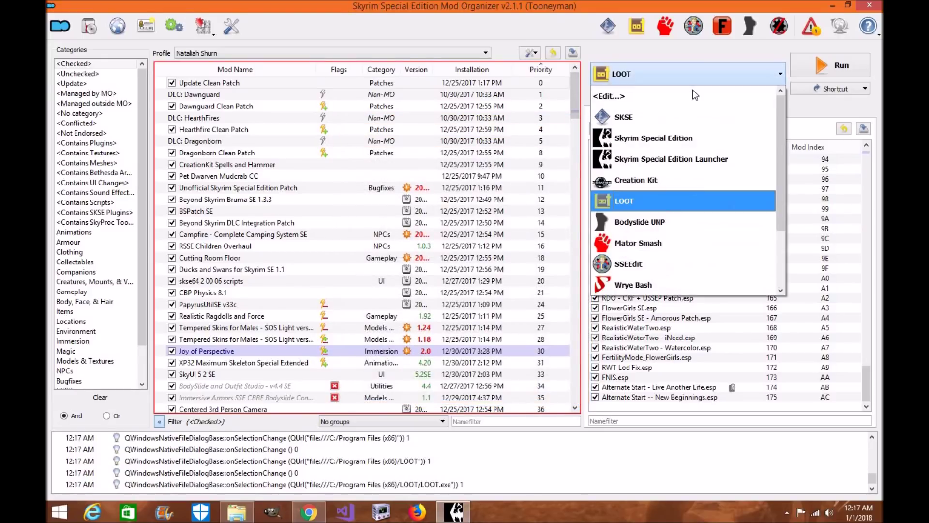
click(695, 61)
click(834, 89)
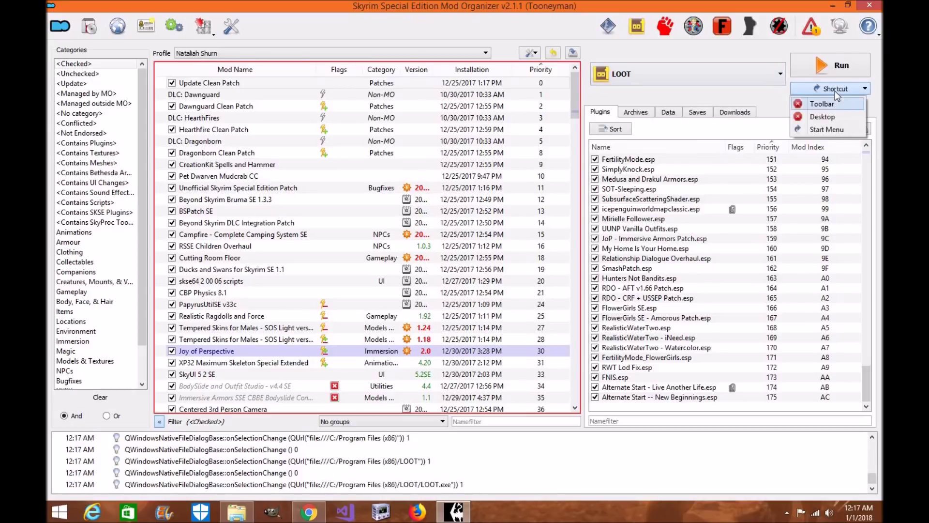
click(822, 103)
click(835, 91)
click(836, 118)
Select the LOOT executable and add its shortcuts to the Mod Organizer toolbar and the desktop.
click(733, 77)
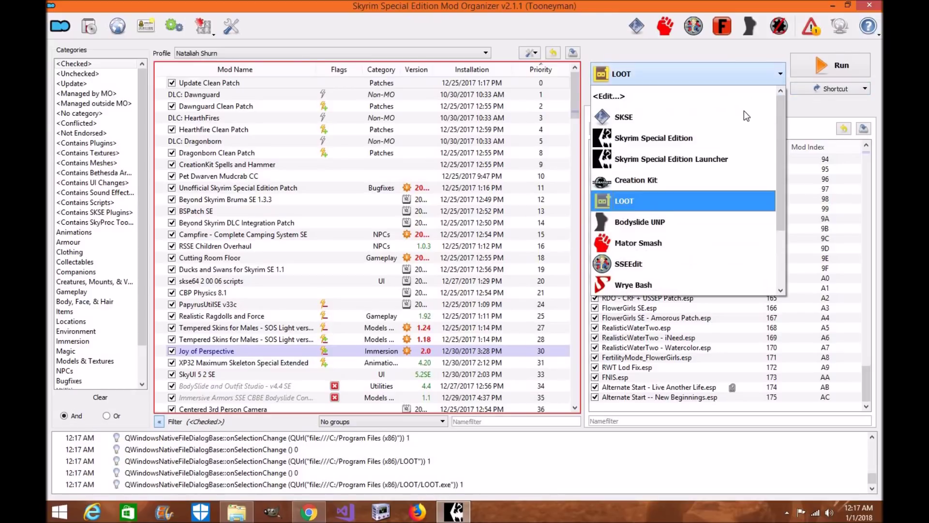
click(727, 199)
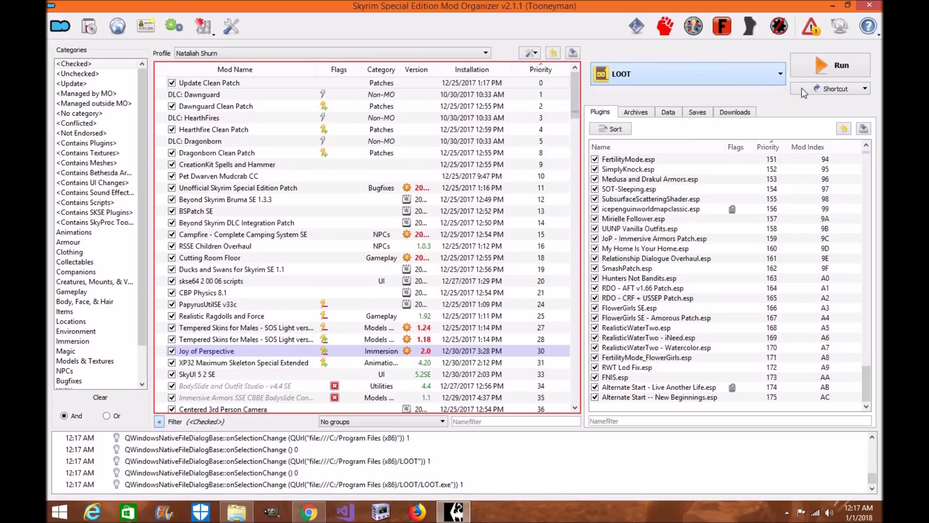
click(835, 88)
click(822, 104)
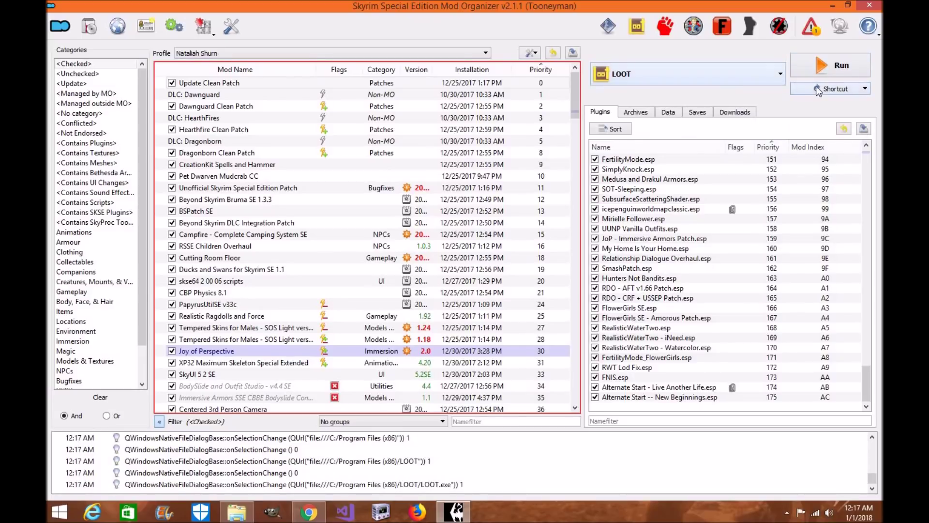
click(827, 88)
click(821, 118)
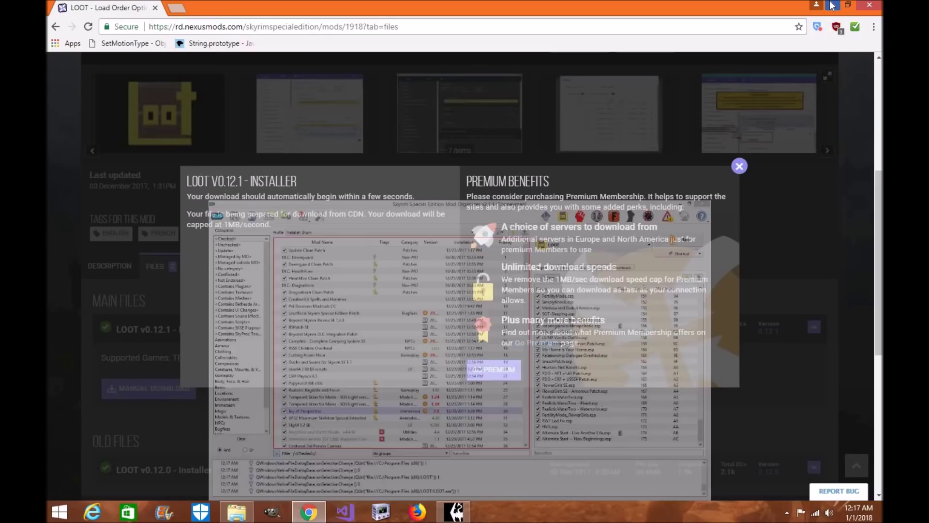
Clear the open windows out of the way and launch LOOT from its desktop shortcut.
click(828, 5)
click(831, 5)
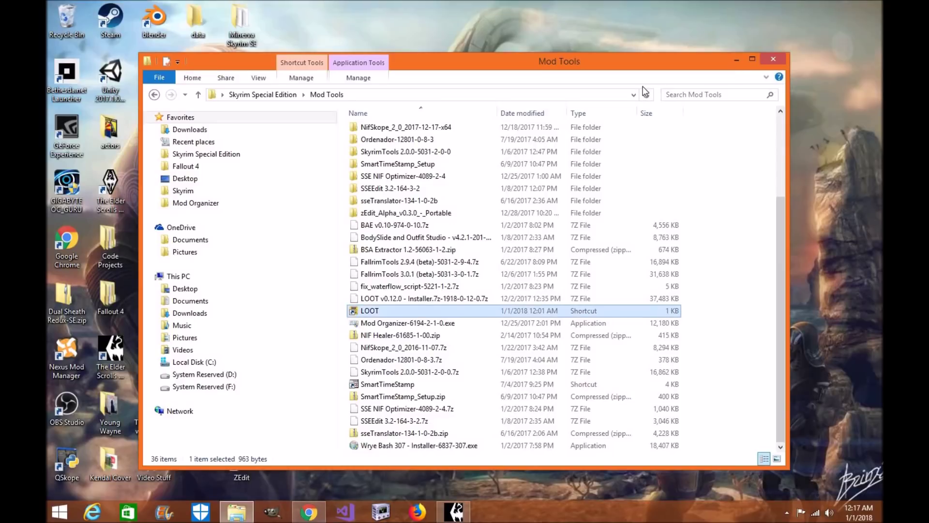
drag(664, 63, 803, 10)
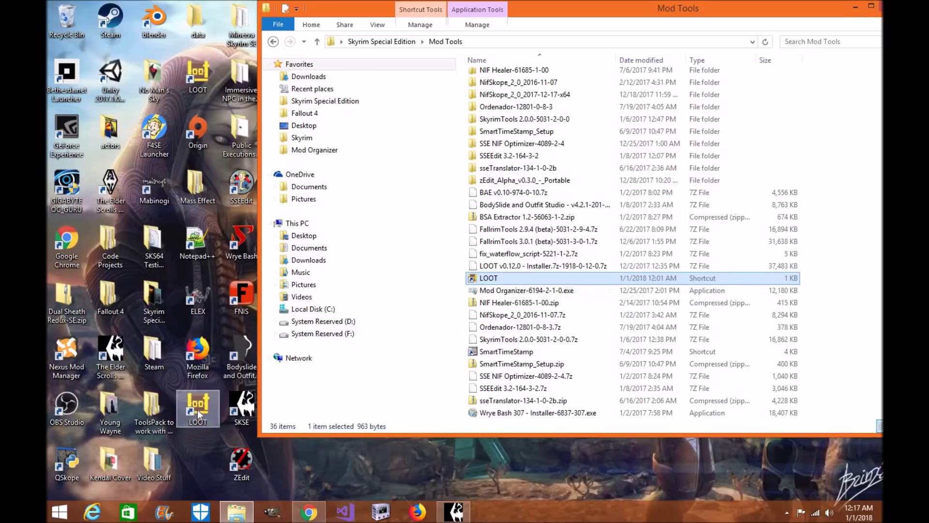
key(super+d)
double_click(205, 419)
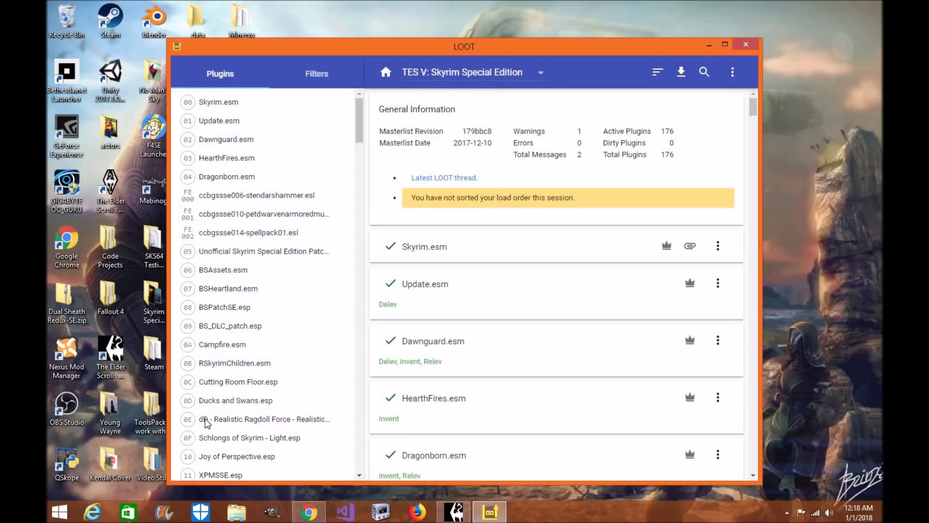
Look over the list of supported games, keep TES V: Skyrim Special Edition, and update its masterlist.
click(540, 74)
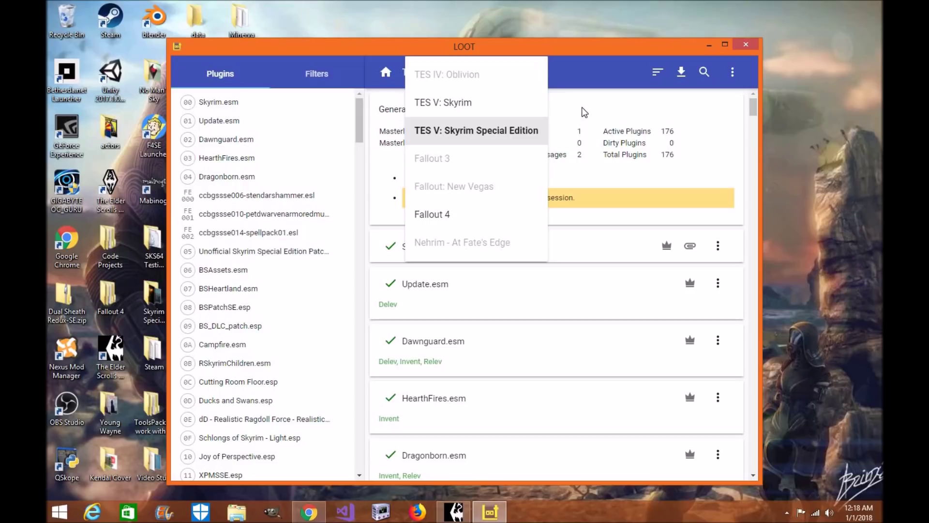
click(584, 95)
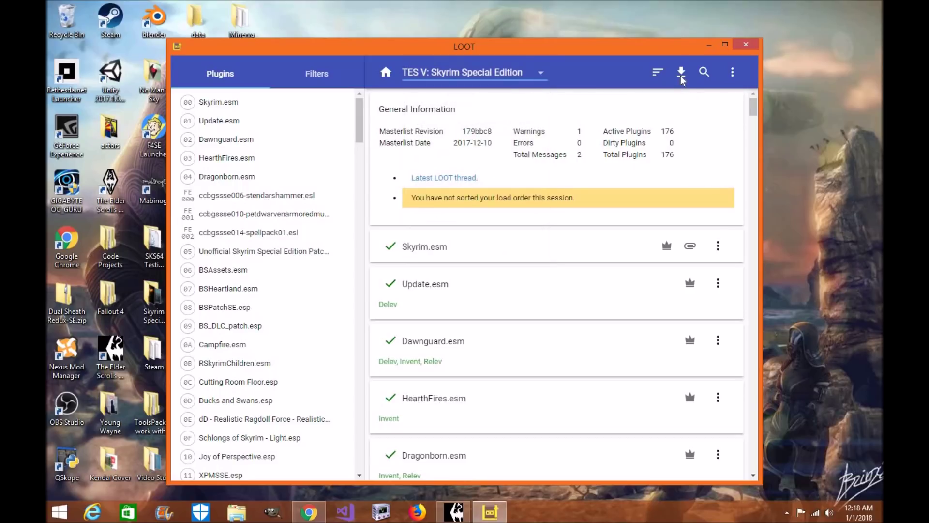
click(681, 75)
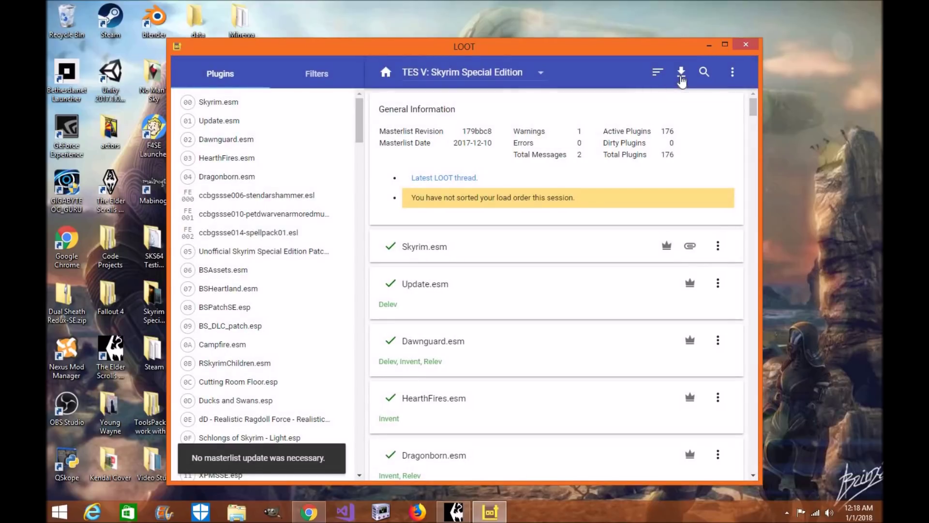
Turn off the filter hiding inactive plugins, and try hiding all plugin messages while viewing the plugin cards before clearing that filter.
click(307, 78)
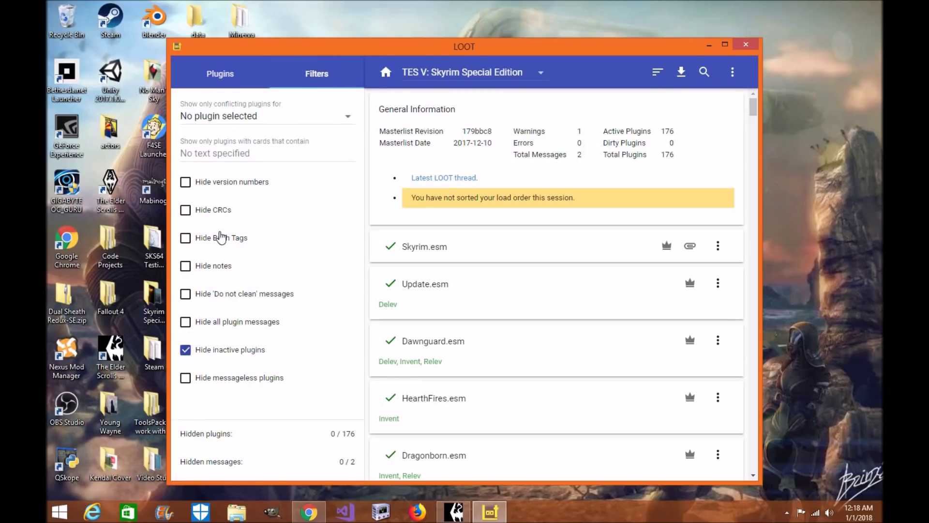
click(185, 350)
click(188, 323)
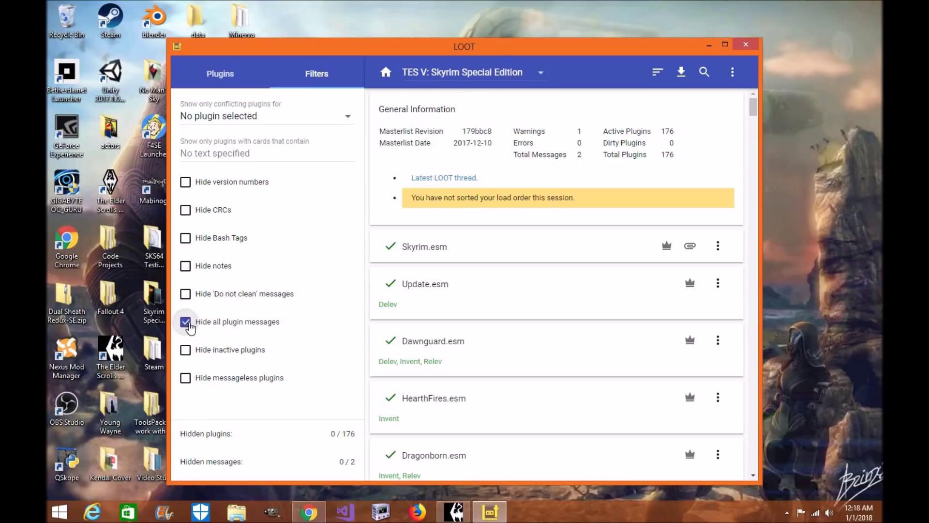
drag(561, 178, 539, 159)
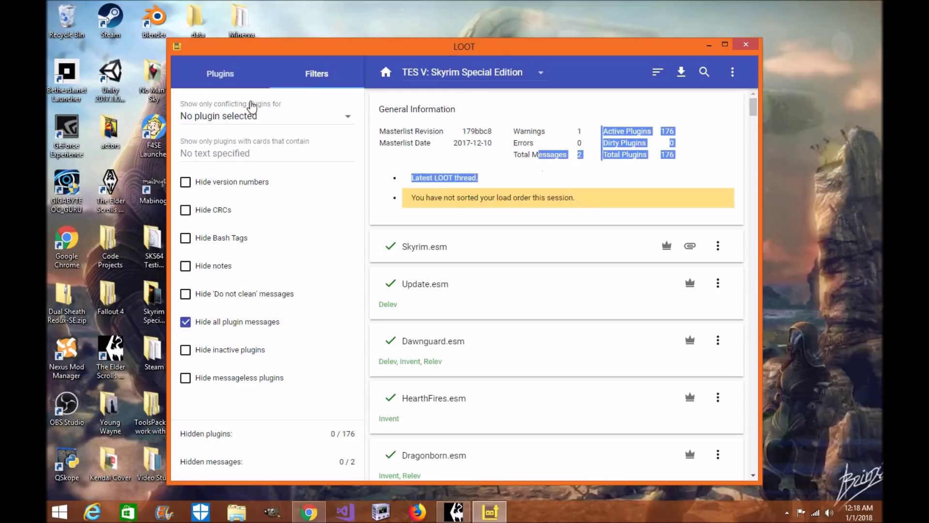
click(216, 87)
scroll(467, 324, down, 1)
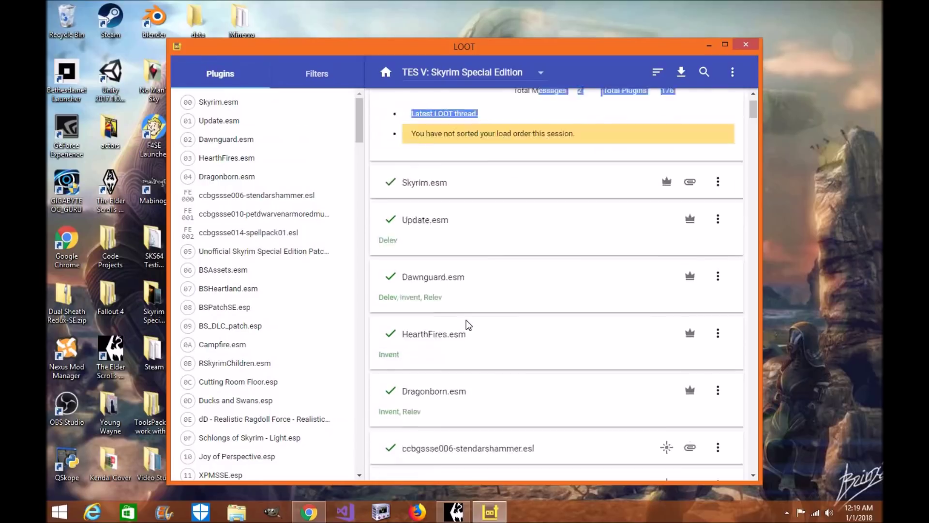
scroll(467, 325, down, 6)
scroll(467, 325, up, 8)
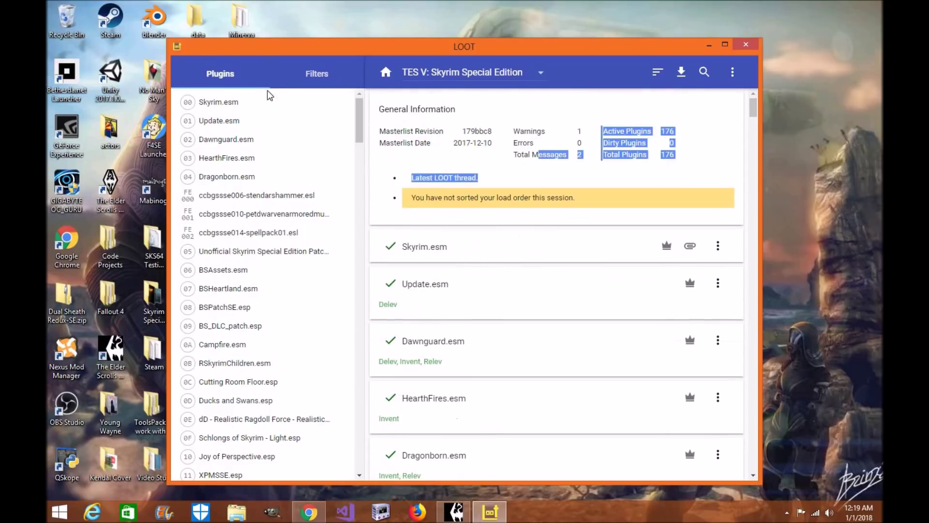
click(310, 84)
click(425, 320)
Examine the version numbers, Bash Tags and attribute markers on the plugin cards throughout the load order.
scroll(411, 318, down, 1)
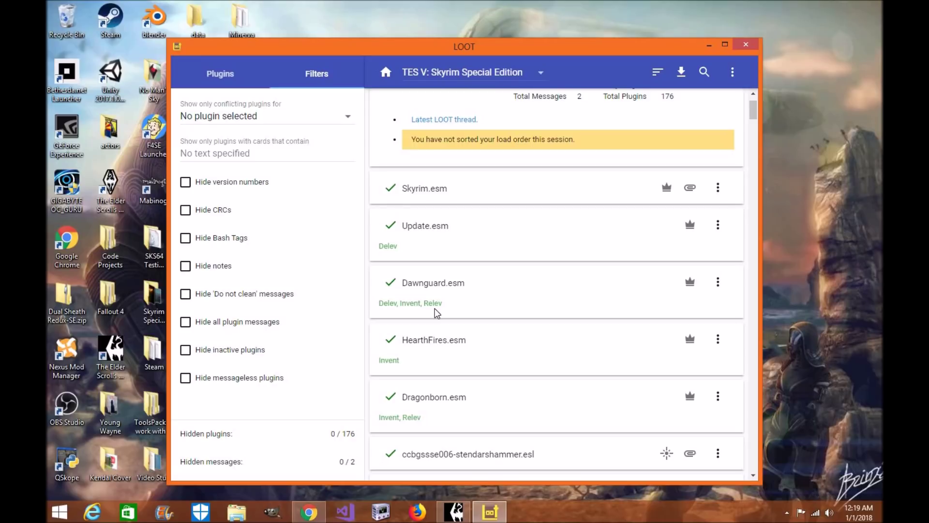
scroll(407, 271, down, 8)
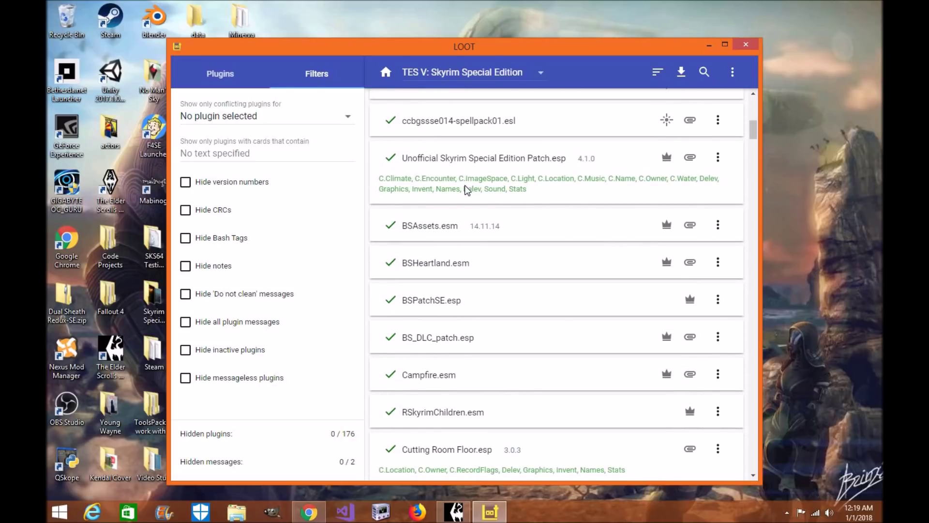
scroll(456, 227, down, 7)
scroll(443, 329, down, 2)
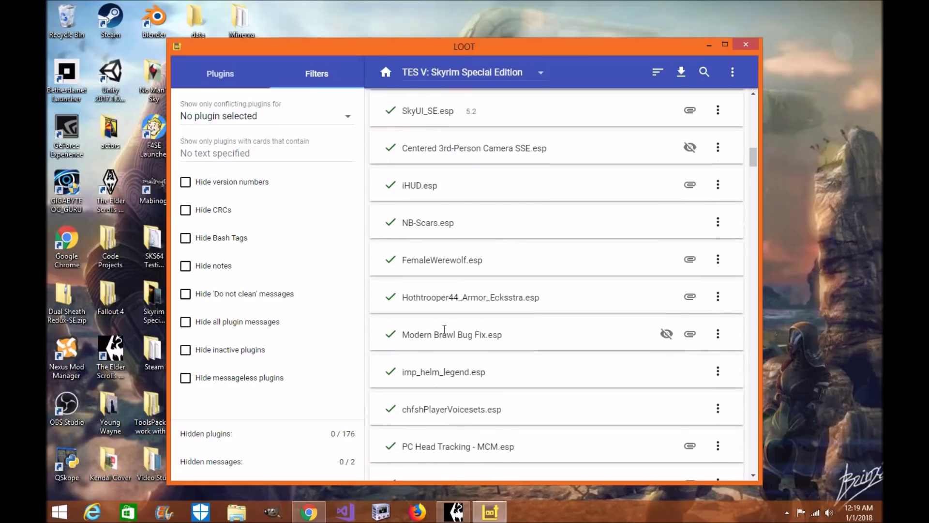
scroll(442, 332, down, 10)
scroll(412, 286, down, 2)
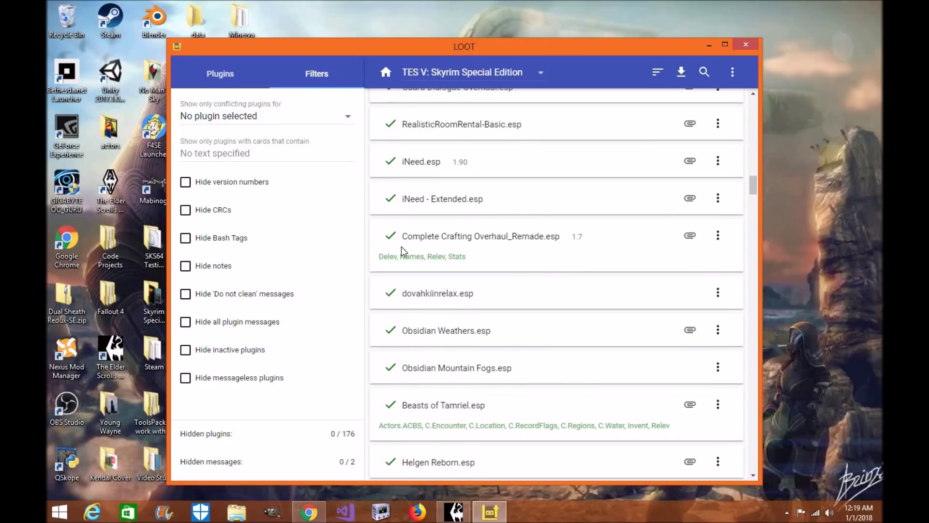
scroll(416, 362, down, 1)
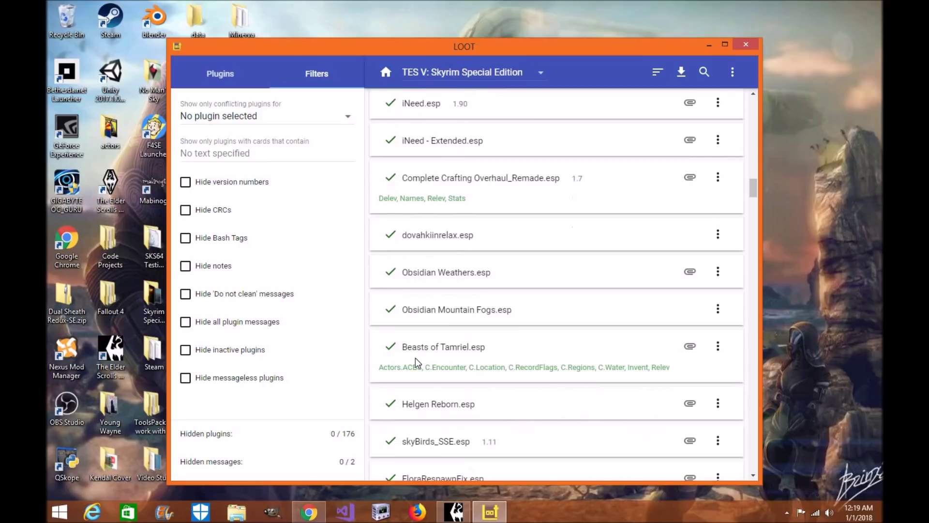
scroll(471, 346, down, 4)
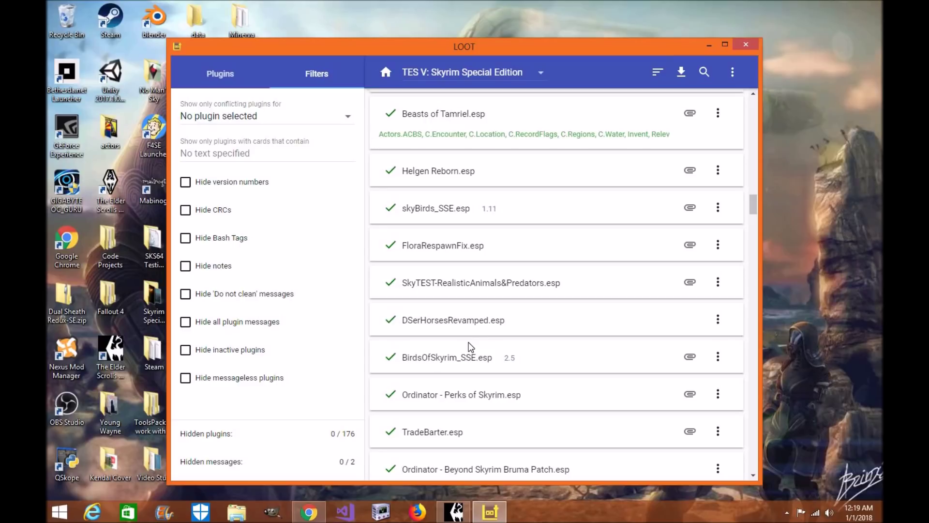
scroll(470, 345, down, 15)
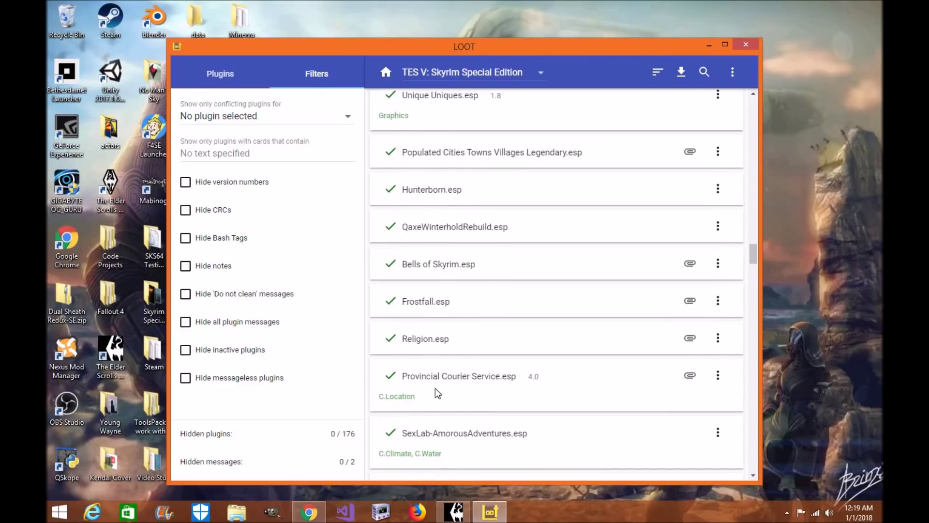
scroll(437, 393, up, 20)
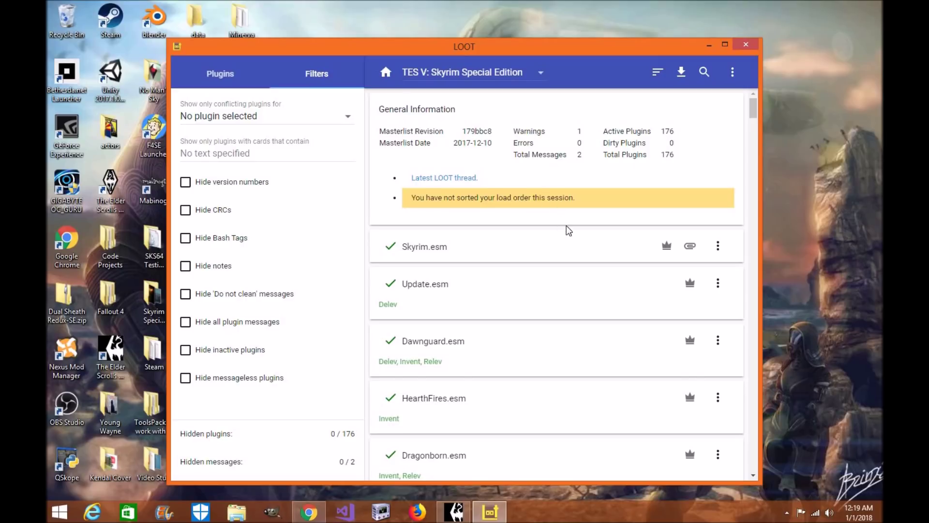
scroll(559, 358, down, 20)
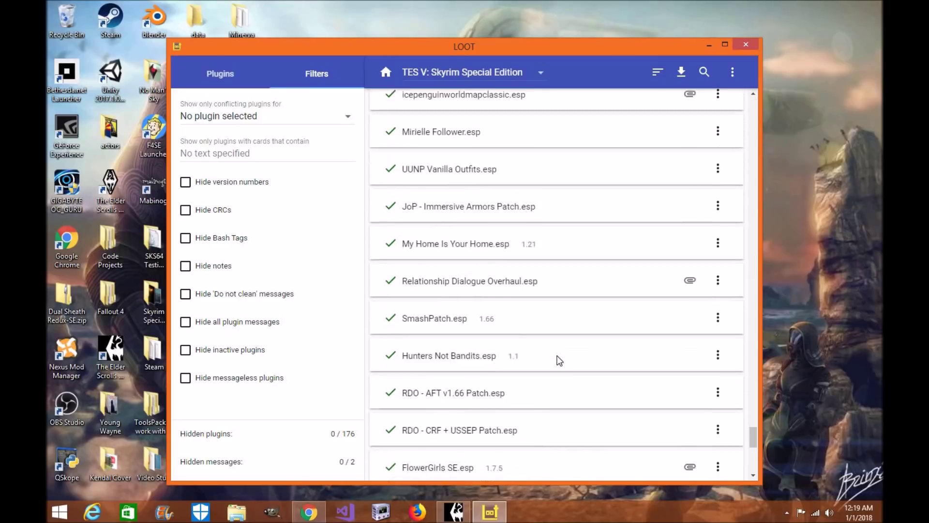
scroll(556, 359, down, 4)
scroll(557, 359, up, 20)
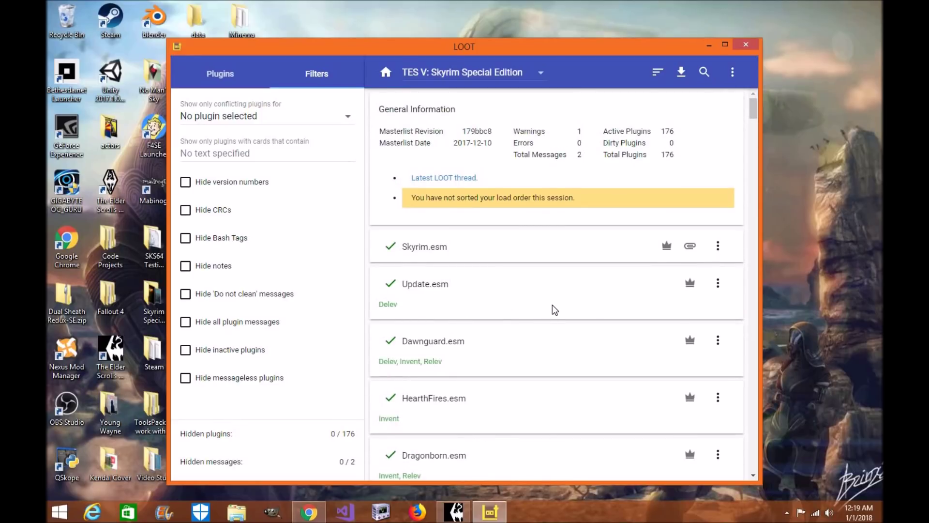
scroll(552, 304, down, 5)
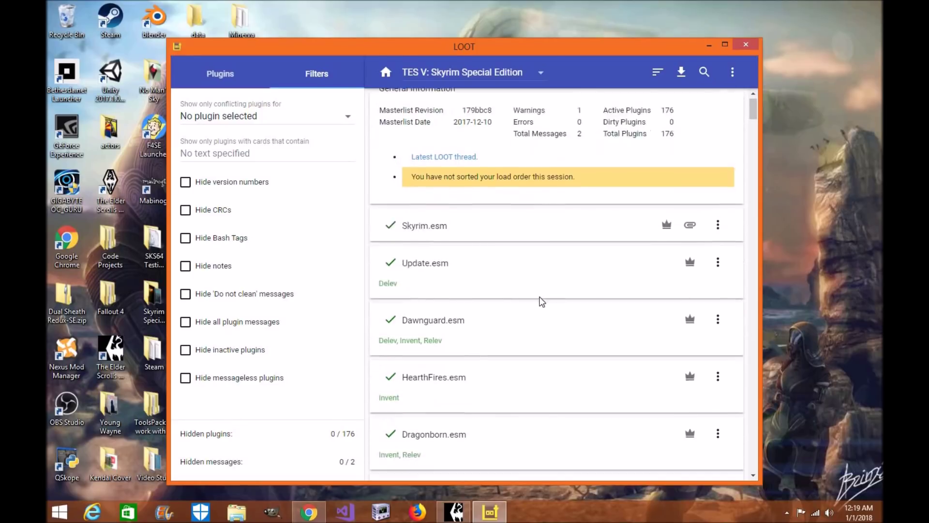
Return to the plugin list, search the cards for "Leaf", clear the search text and close the search.
click(219, 86)
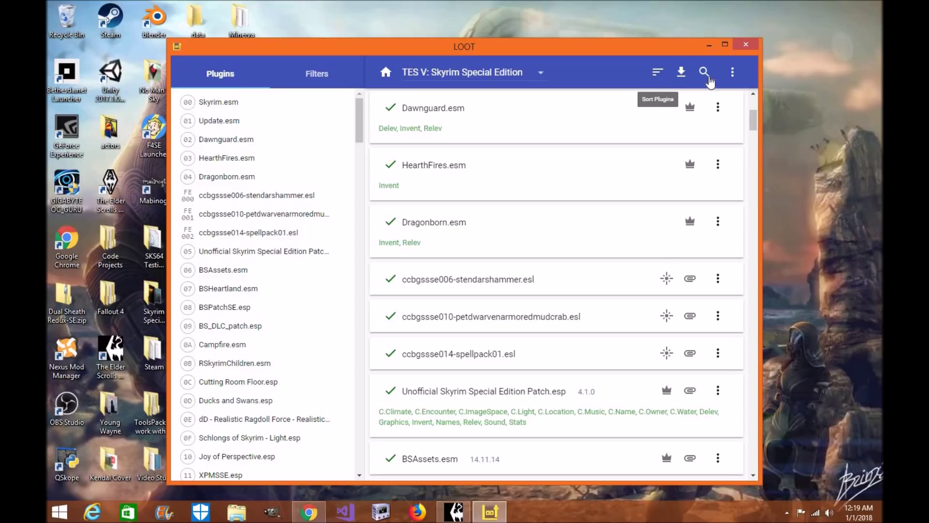
click(704, 72)
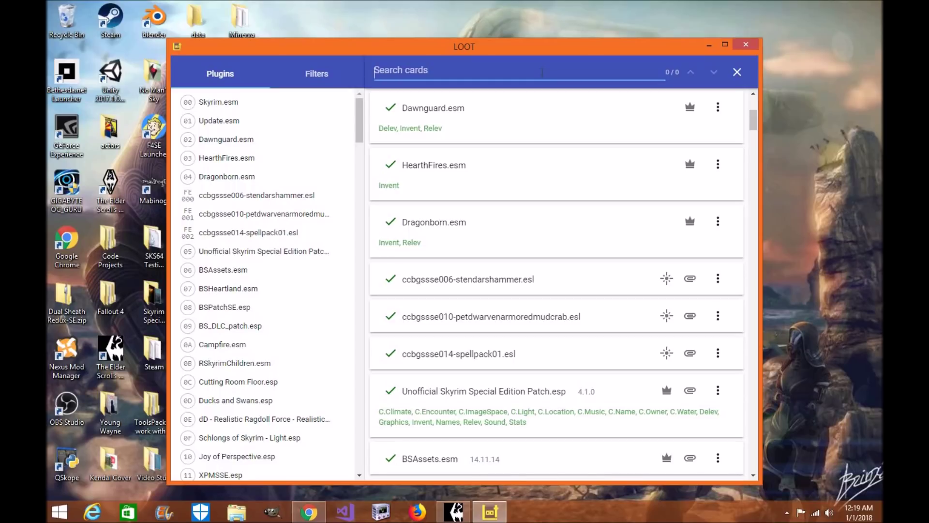
text(Leaf)
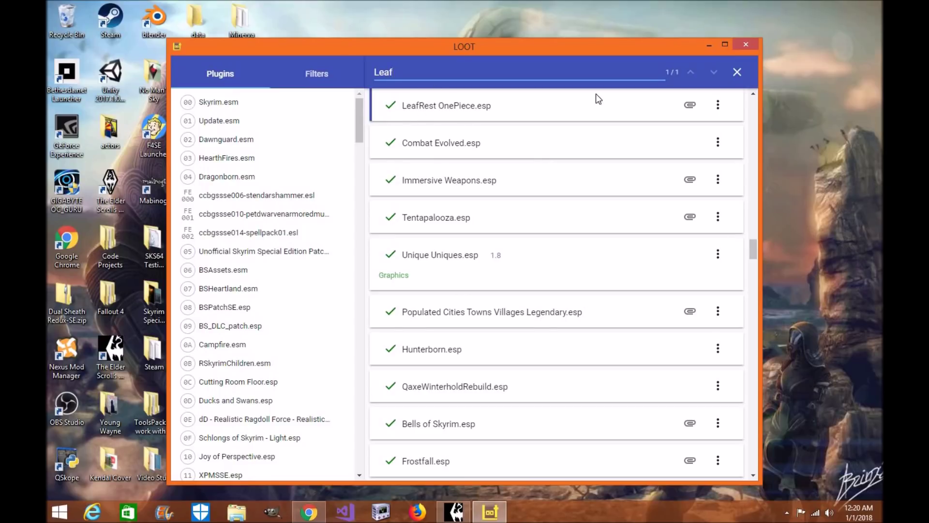
key(BackSpace)
key(BackSpace)
key(BackSpace)
key(BackSpace)
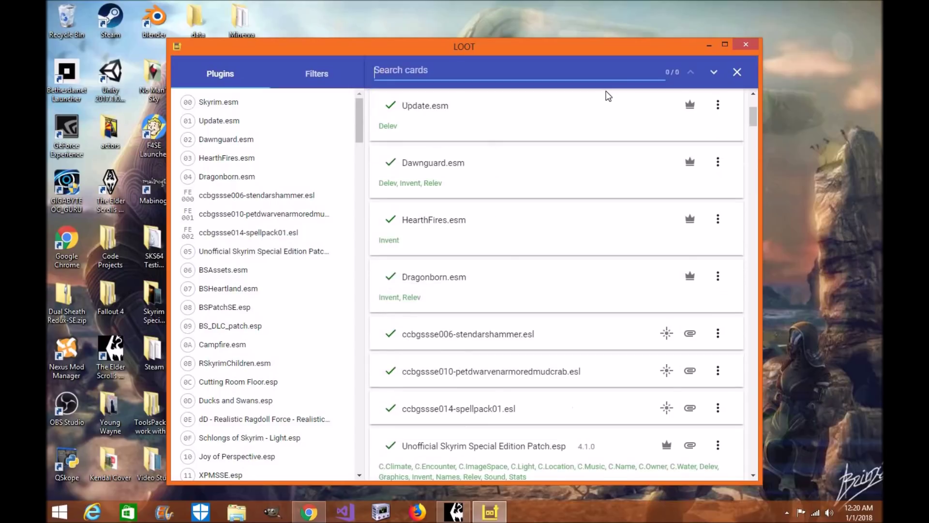
click(736, 77)
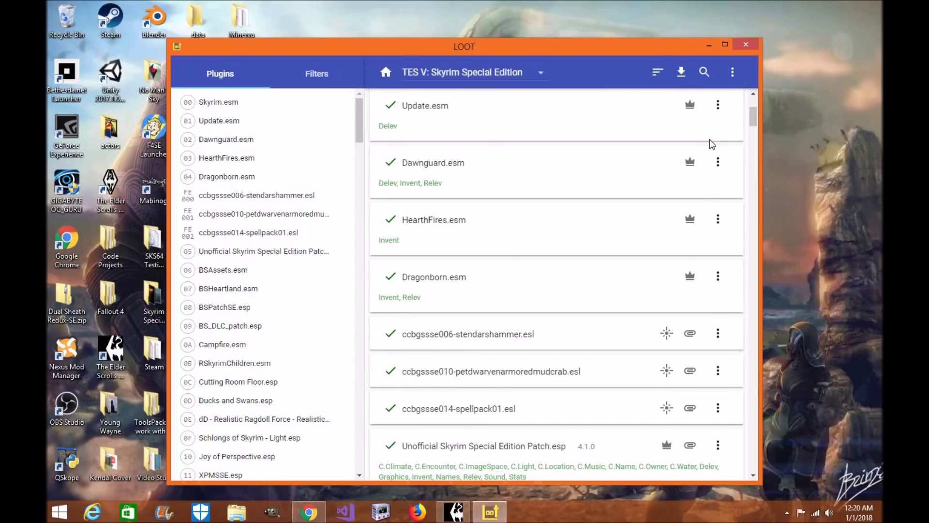
Review LOOT's settings for default game, language, masterlist updates and game install paths, and cancel out of them.
click(734, 75)
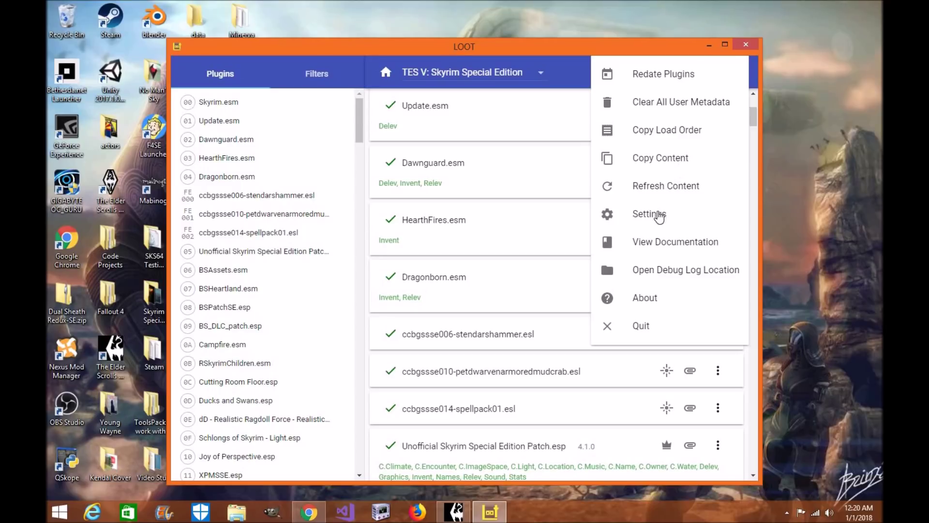
click(659, 215)
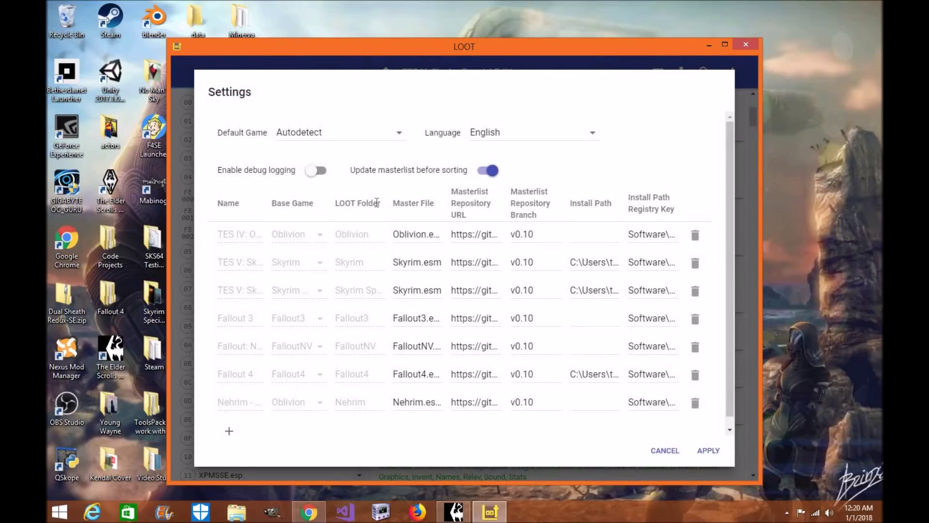
scroll(489, 297, down, 1)
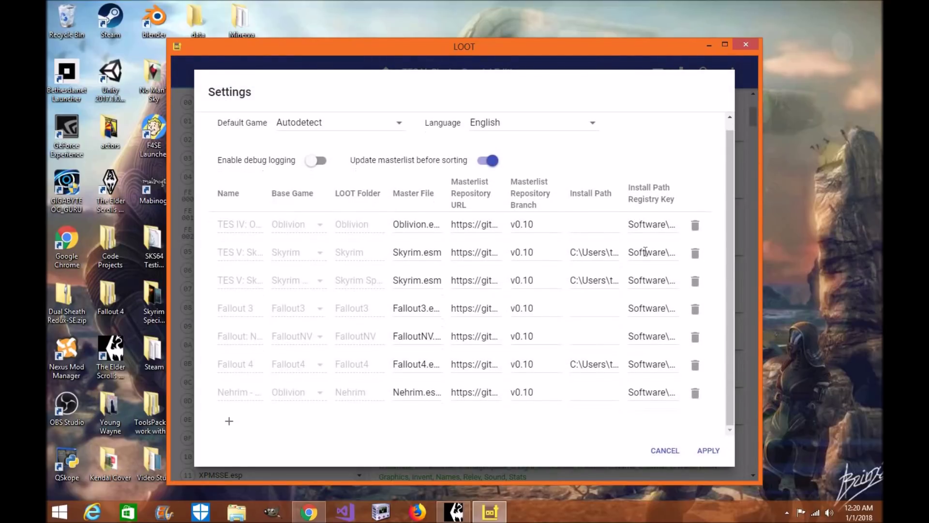
click(664, 452)
View LOOT's About information with its version and licence details, and close it.
click(732, 74)
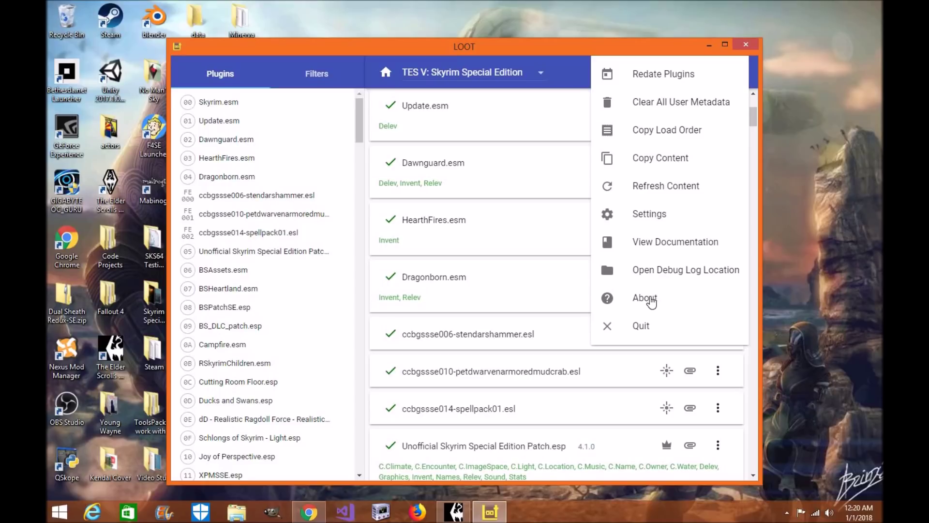
click(646, 298)
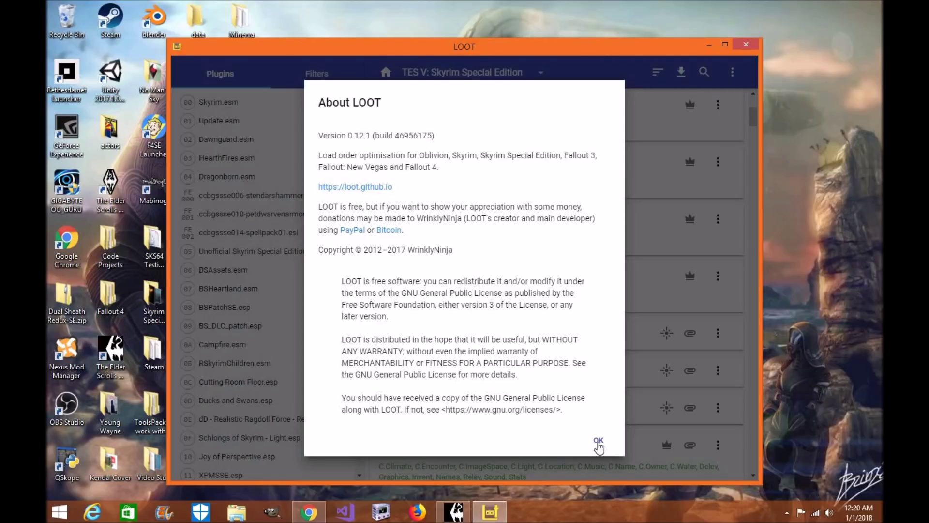
click(598, 448)
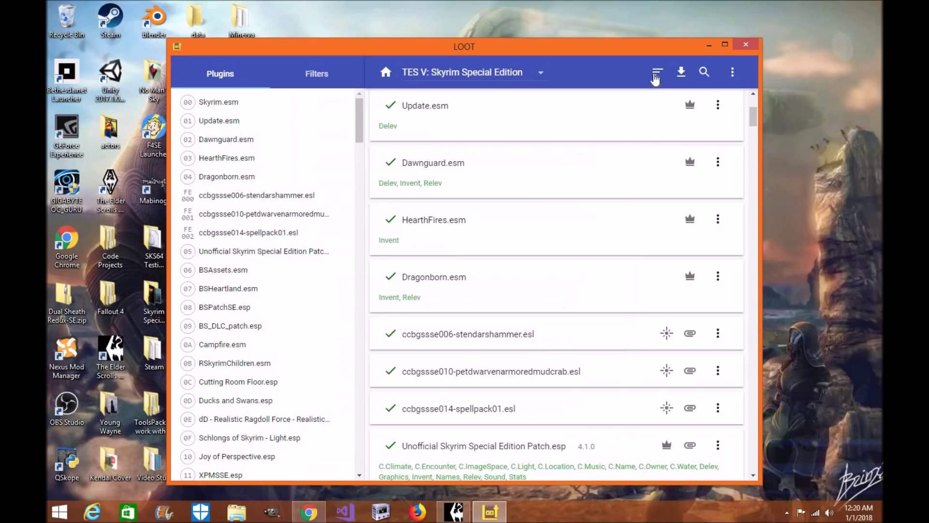
Sort the Skyrim Special Edition plugins in LOOT, check the end of the card list and close LOOT.
click(656, 75)
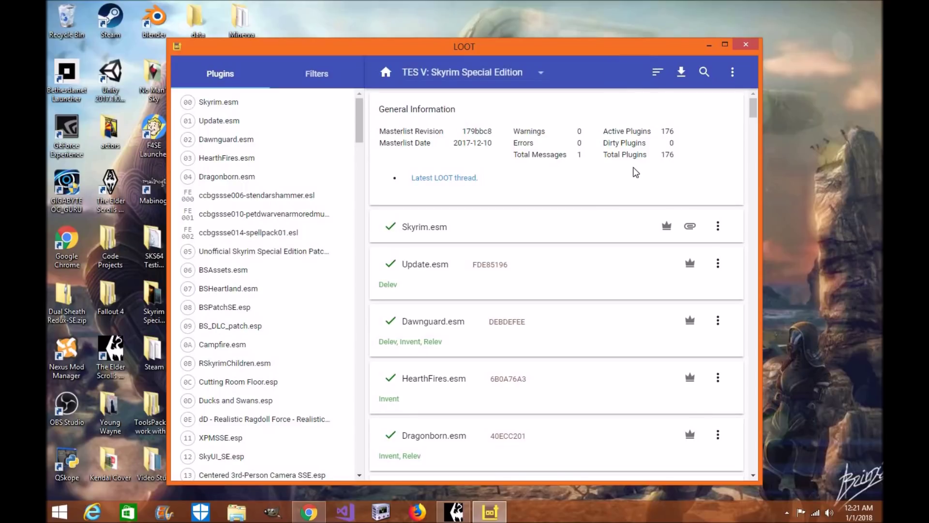
key(End)
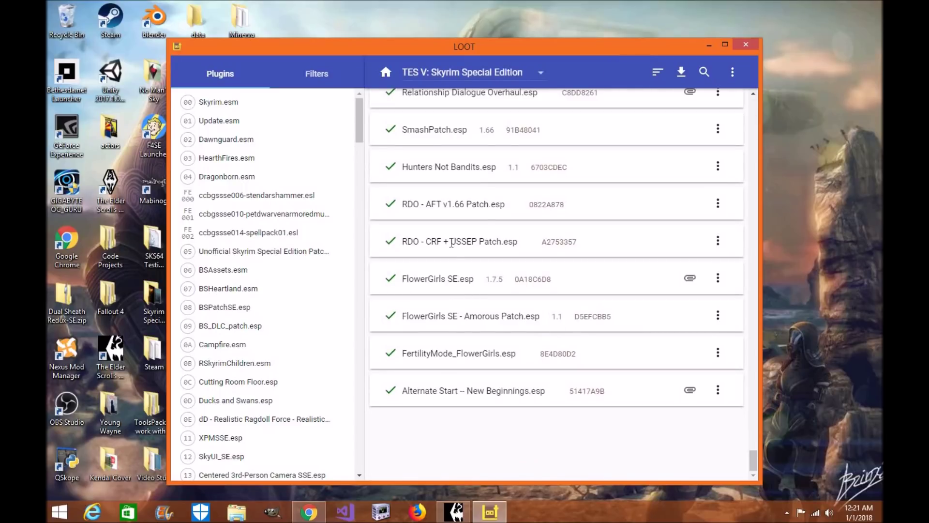
click(746, 44)
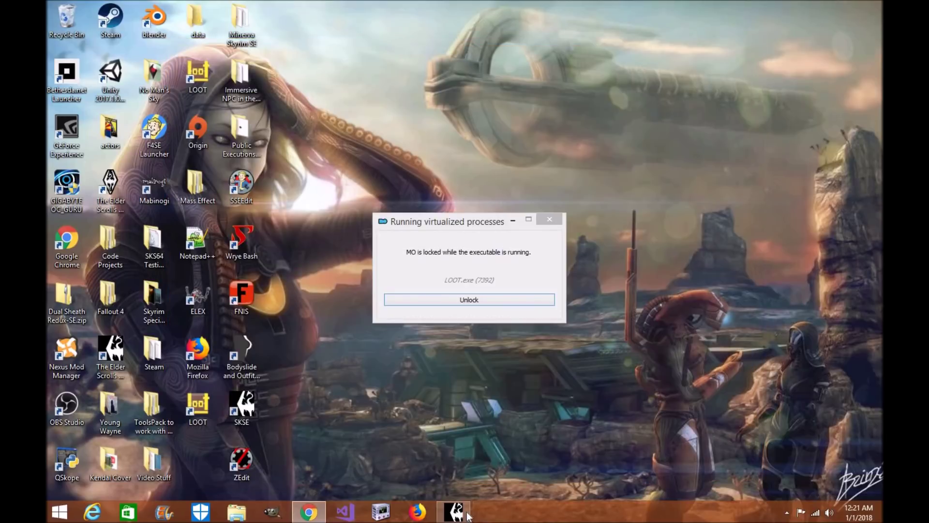
Switch to Mod Organizer and refresh its lists to load the sorted plugin order.
click(468, 508)
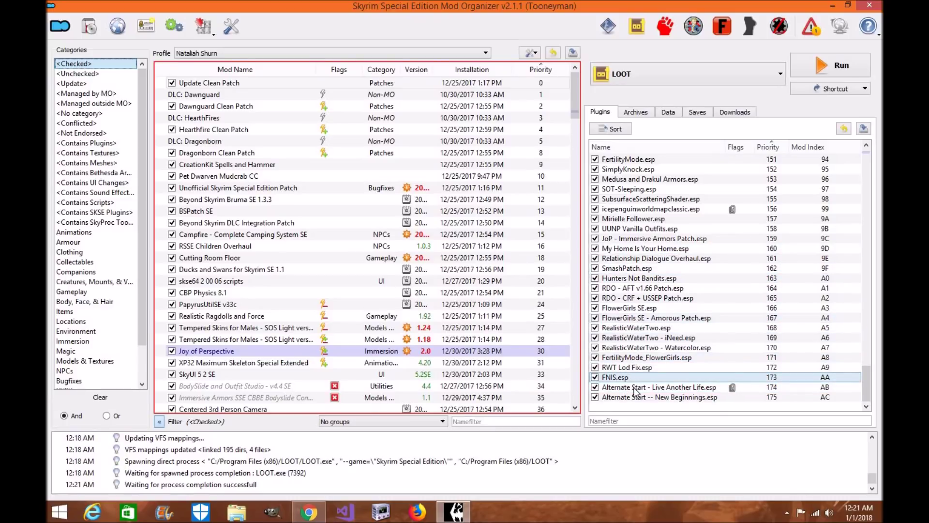
click(531, 52)
click(543, 134)
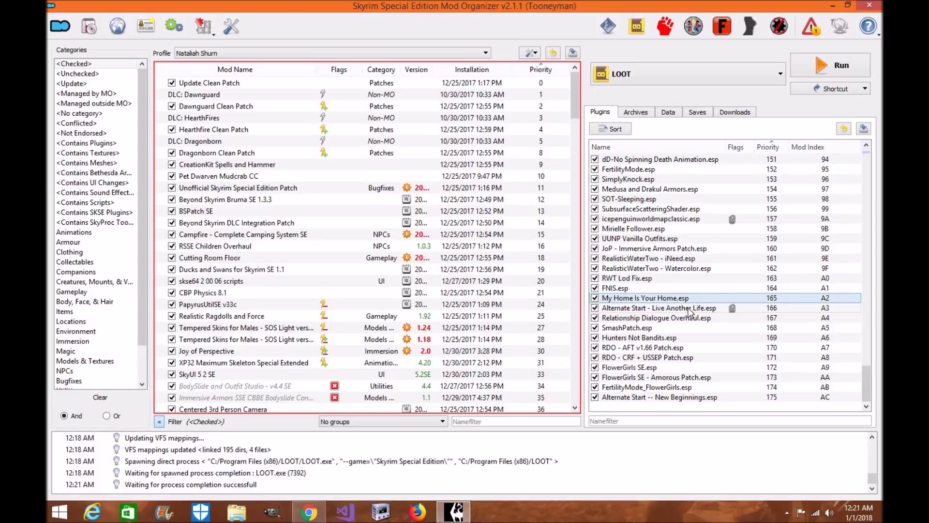
Move SmashPatch.esp to the very end of the load order, below Alternate Start -- New Beginnings.esp.
mouse_move(690, 312)
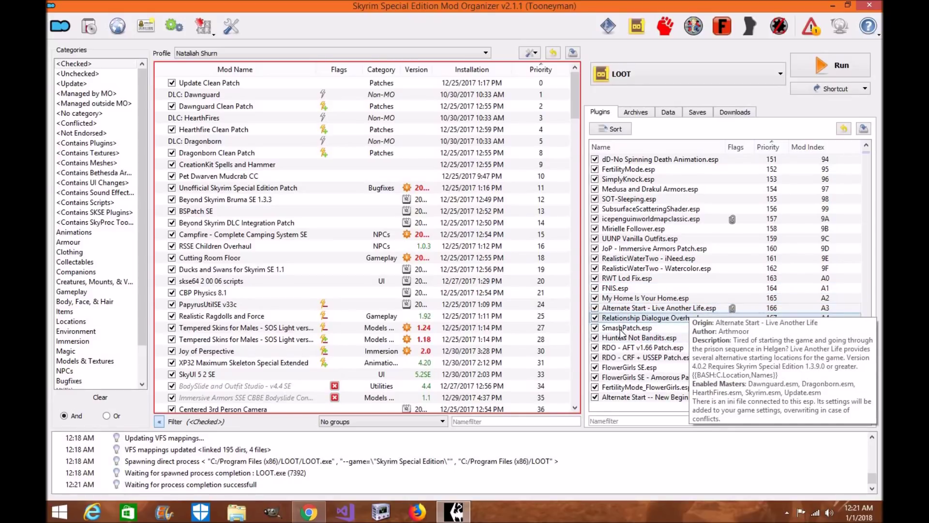
drag(604, 332, 621, 398)
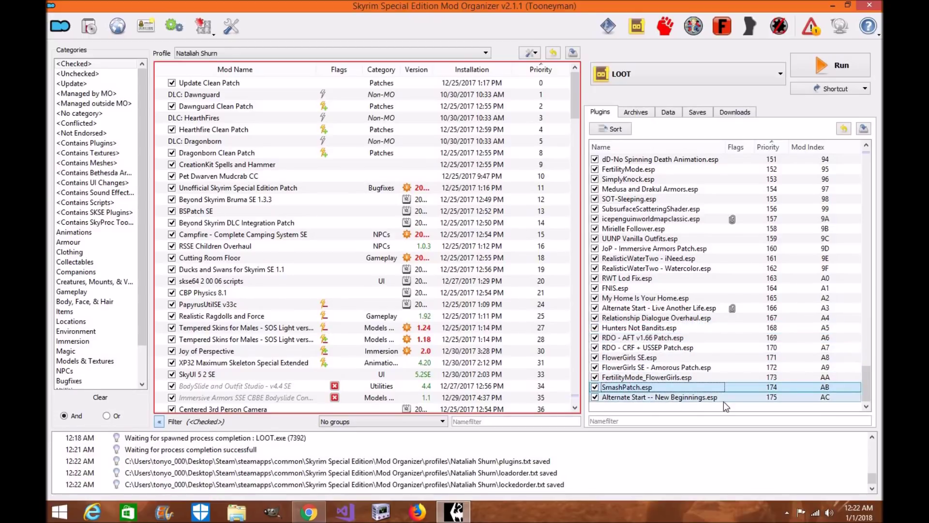
click(650, 398)
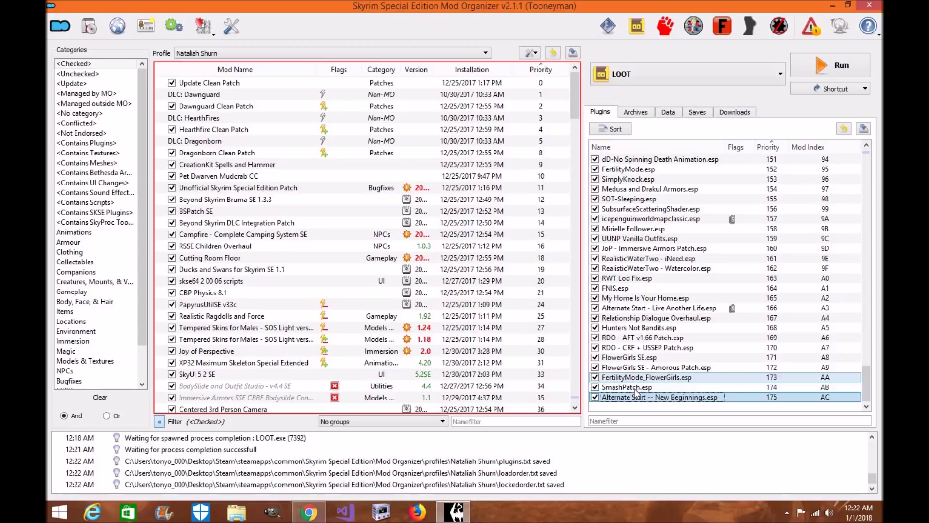
drag(635, 392, 664, 427)
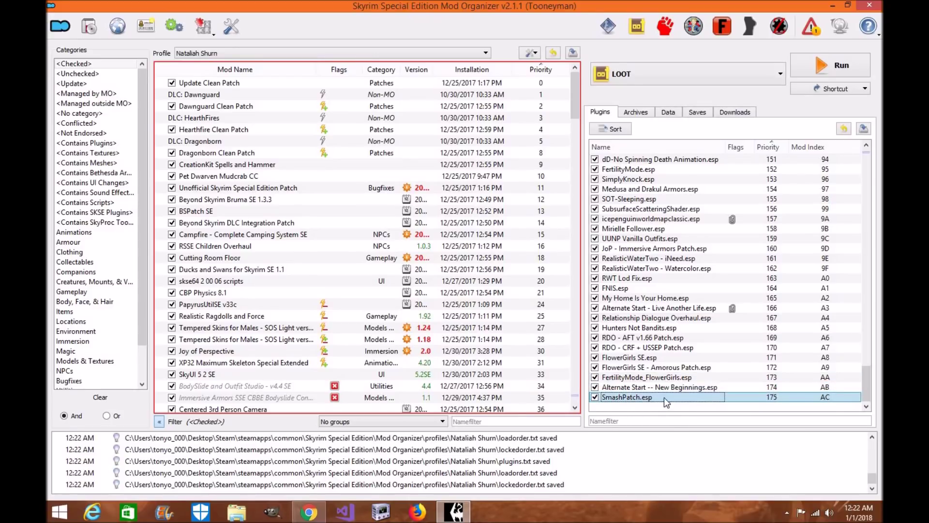
Check the masters required by SmashPatch.esp and choose SKSE as the executable to run.
mouse_move(681, 389)
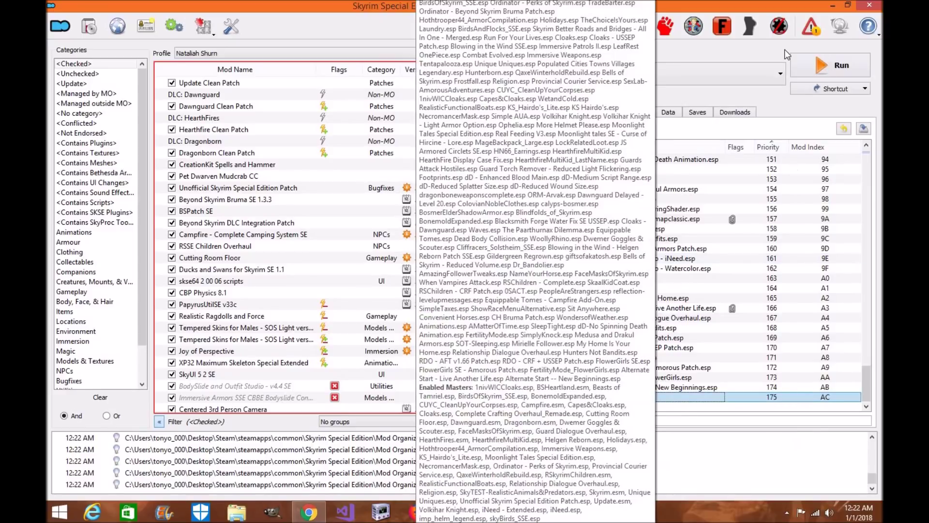
click(724, 79)
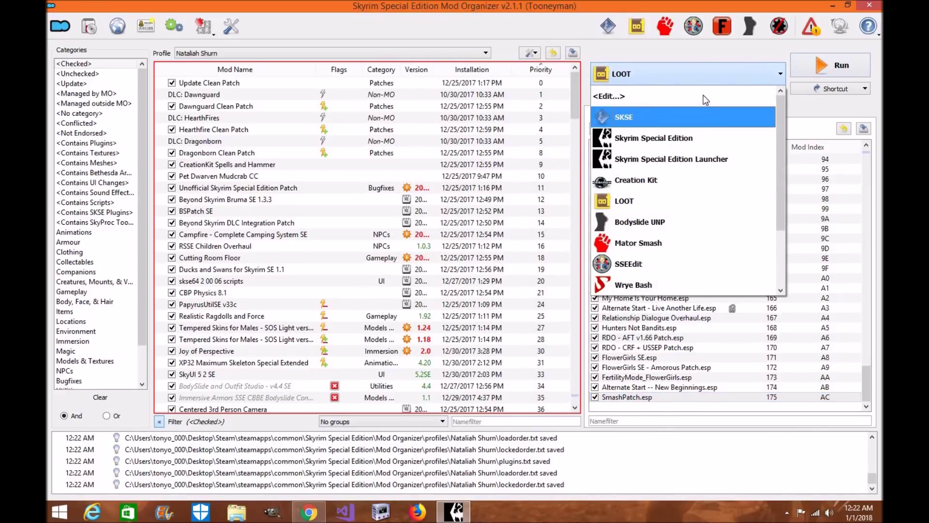
click(704, 116)
Place FNIS.esp, Alternate Start - Live Another Life.esp and SmashPatch.esp, in that order, directly above Alternate Start -- New Beginnings.esp.
drag(644, 395, 646, 386)
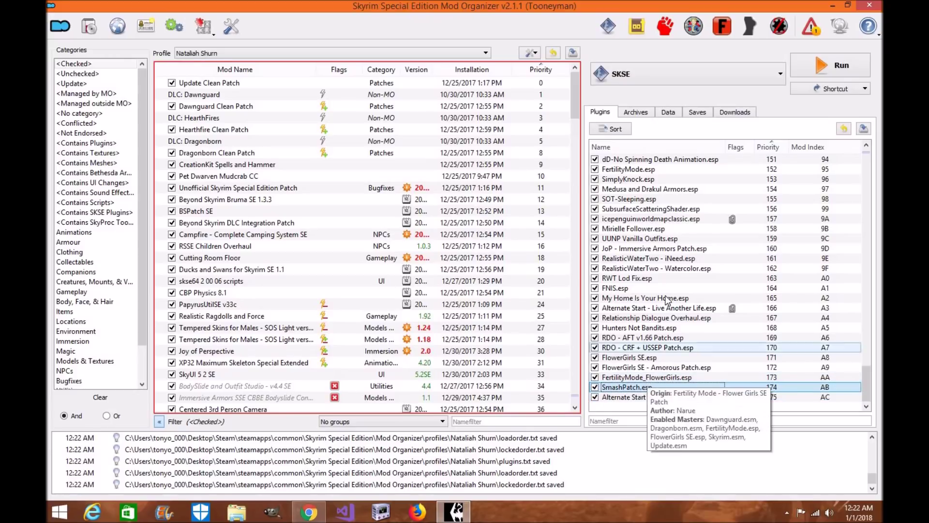
drag(668, 307, 661, 383)
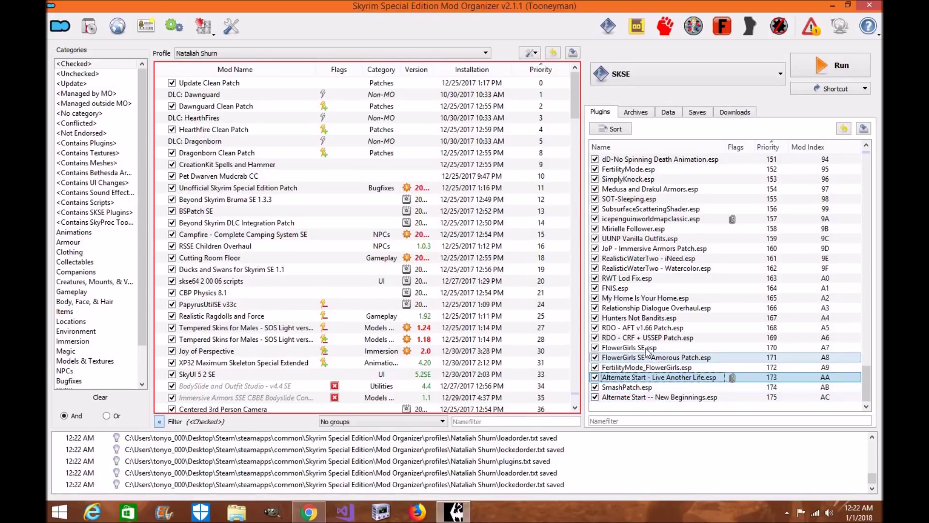
drag(623, 289, 618, 374)
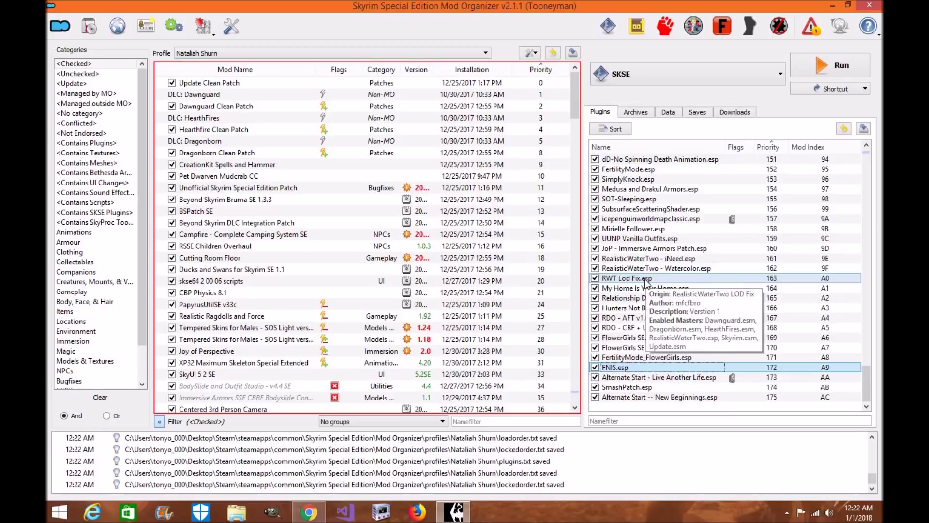
Look through the load order and select RealisticWaterTwo - Watercolor.esp to locate its parent mod in the mod list.
scroll(647, 282, up, 19)
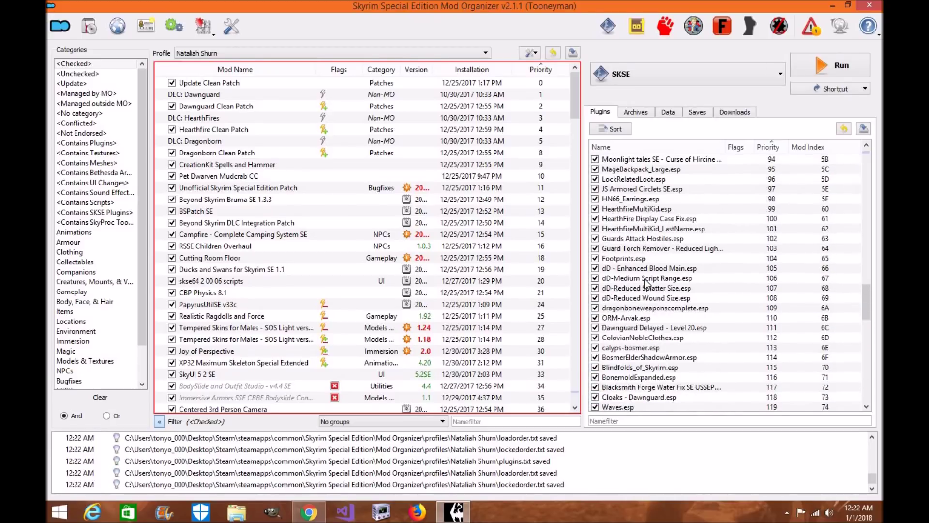
scroll(646, 283, up, 20)
scroll(644, 328, down, 20)
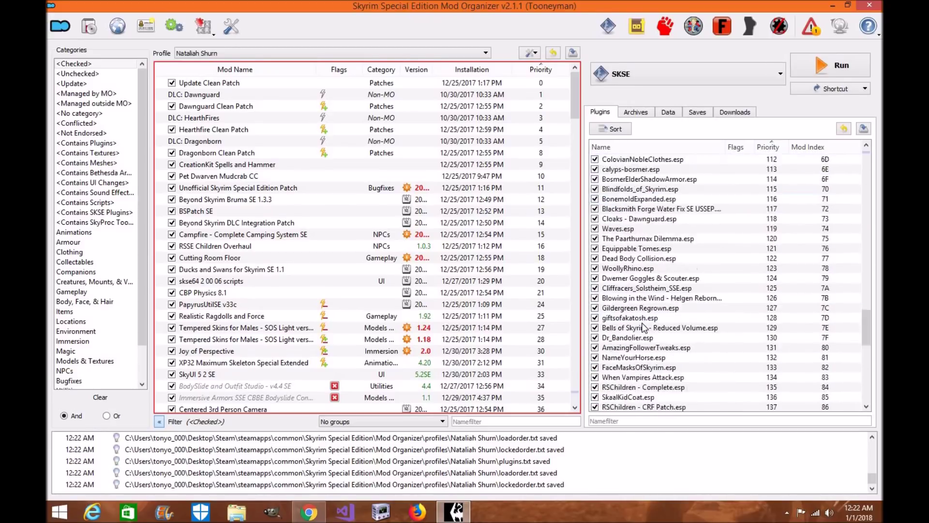
scroll(643, 327, down, 13)
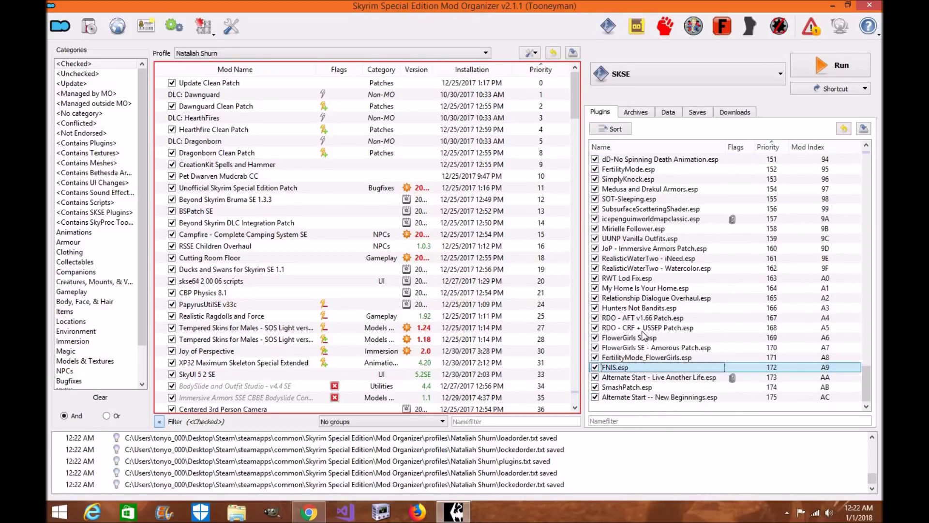
click(684, 269)
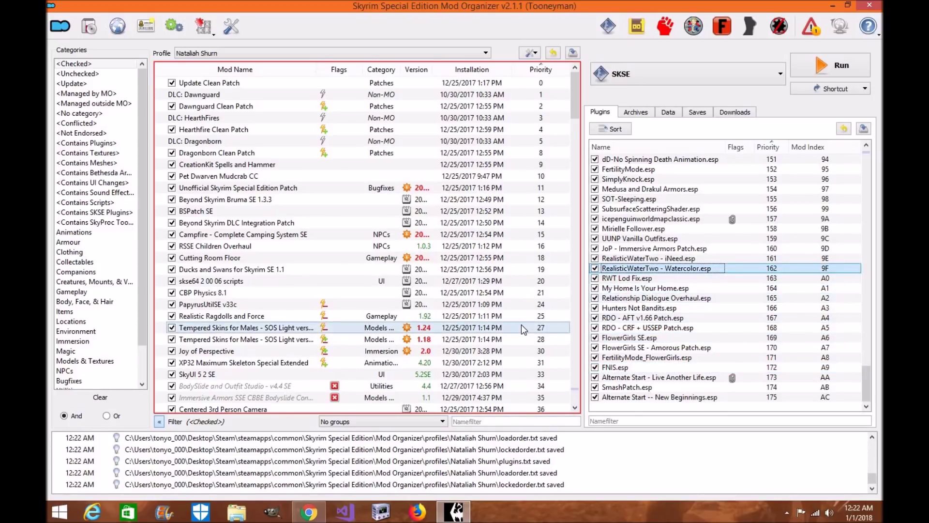
scroll(244, 323, down, 20)
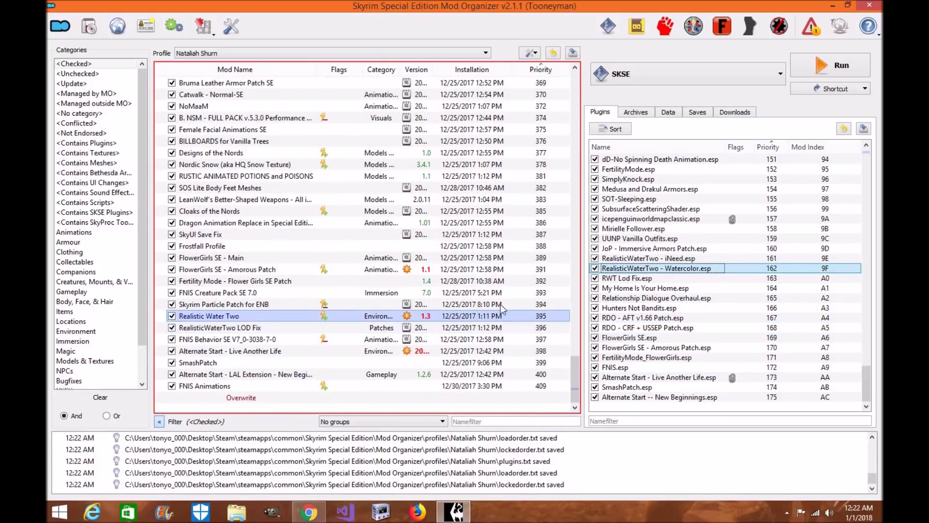
Select the Realistic Water Two mod and trace its highlighted plugins through the load order.
scroll(840, 298, up, 20)
scroll(840, 298, up, 20)
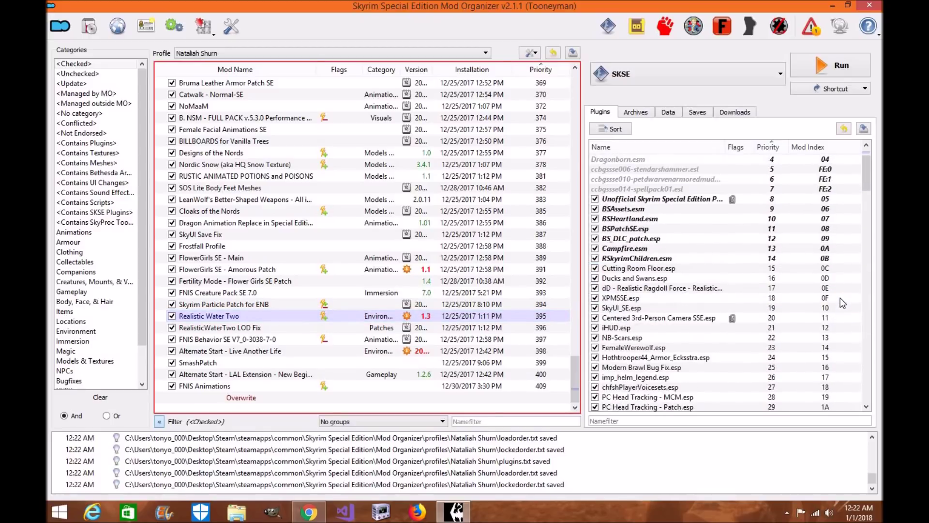
scroll(840, 297, down, 19)
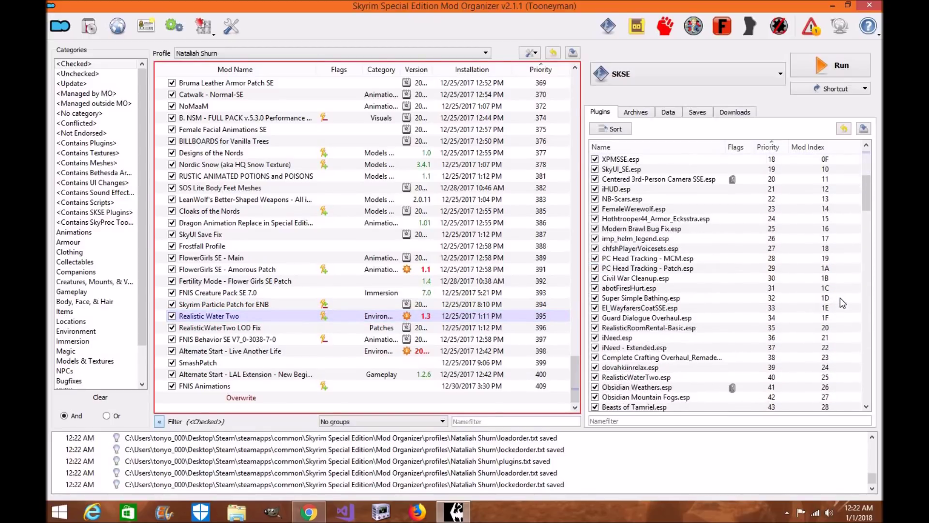
scroll(840, 298, down, 8)
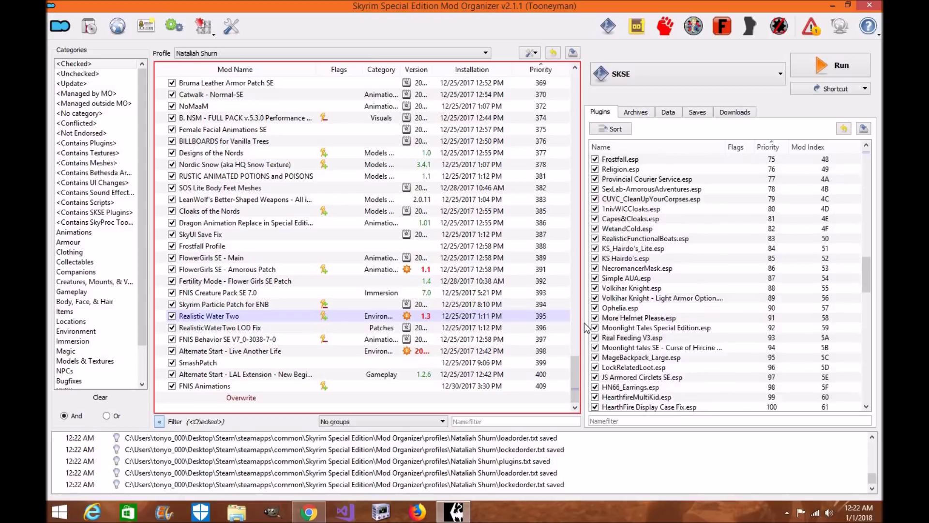
scroll(470, 339, up, 1)
click(470, 350)
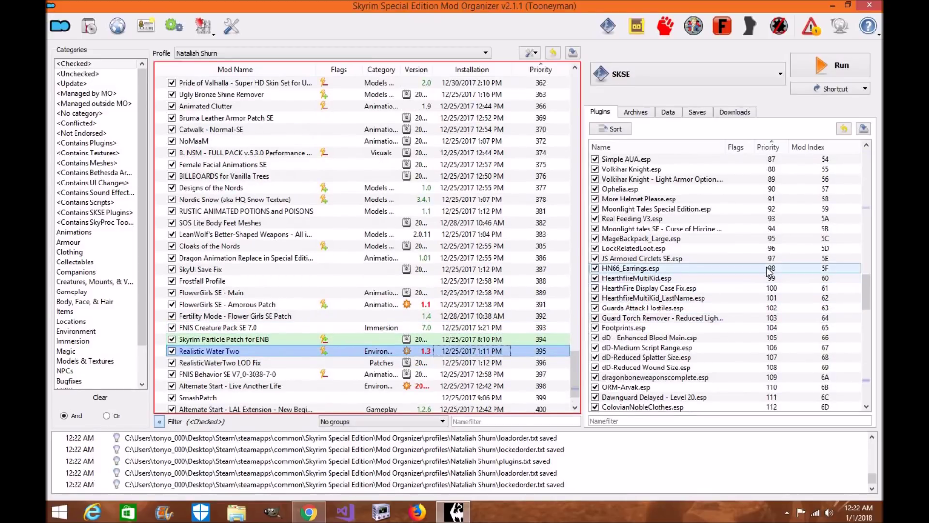
scroll(745, 275, up, 1)
scroll(764, 272, down, 8)
scroll(769, 270, down, 15)
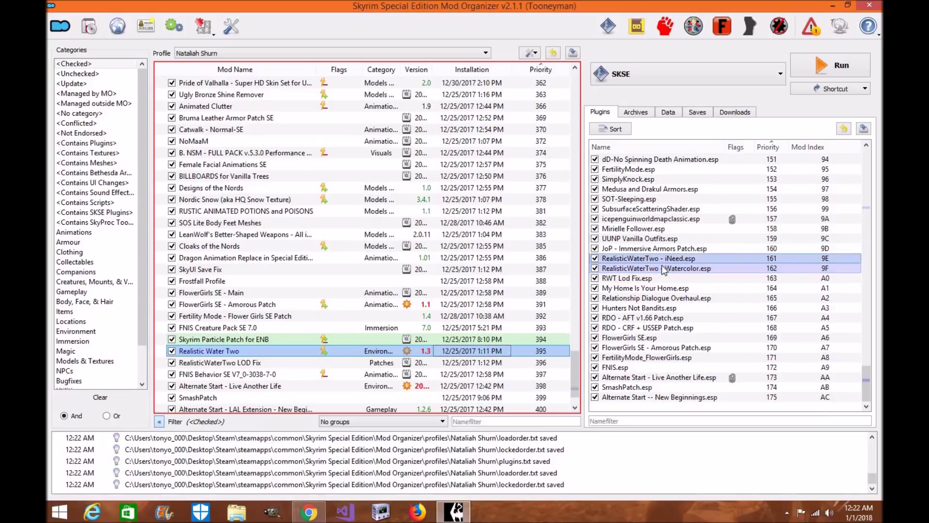
Move RealisticWaterTwo.esp down the load order to sit directly above RealisticWaterTwo - iNeed.esp.
scroll(661, 265, up, 20)
scroll(660, 265, up, 16)
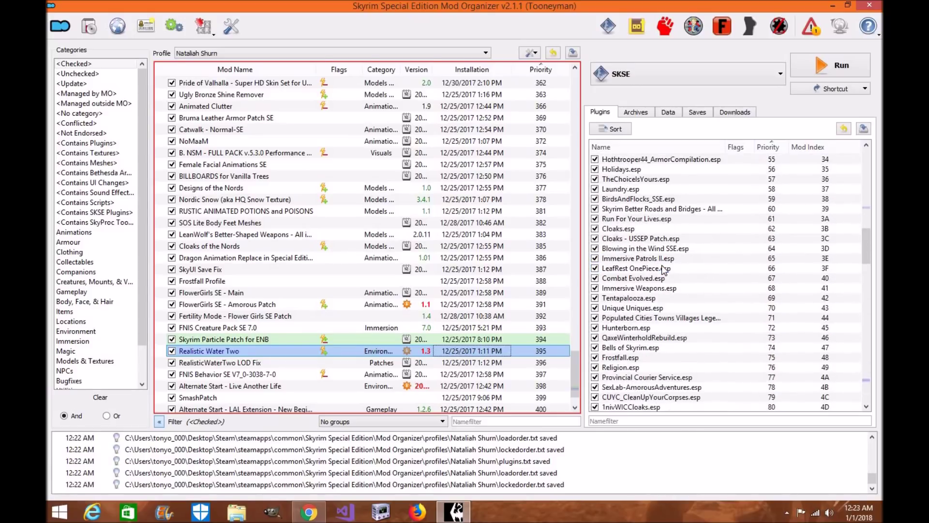
click(661, 278)
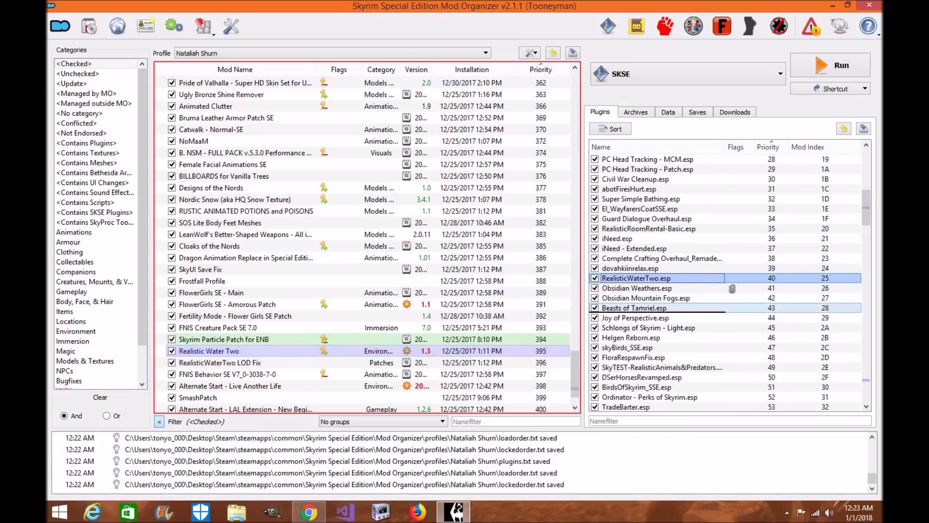
scroll(677, 406, down, 2)
scroll(678, 346, down, 20)
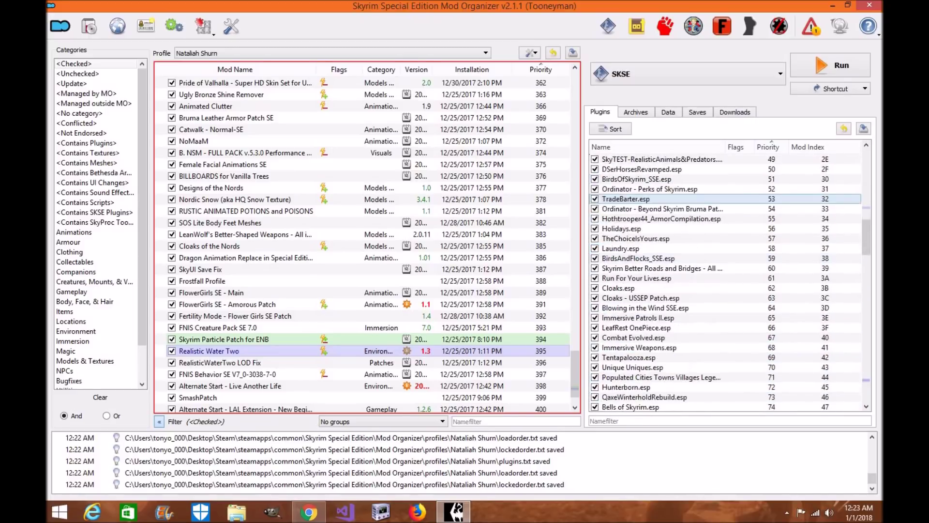
drag(658, 357, 658, 253)
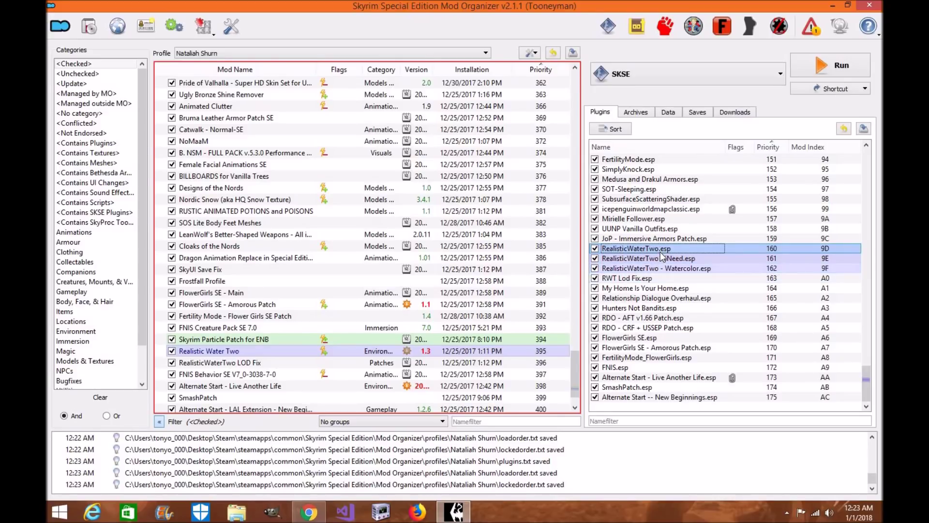
mouse_move(662, 256)
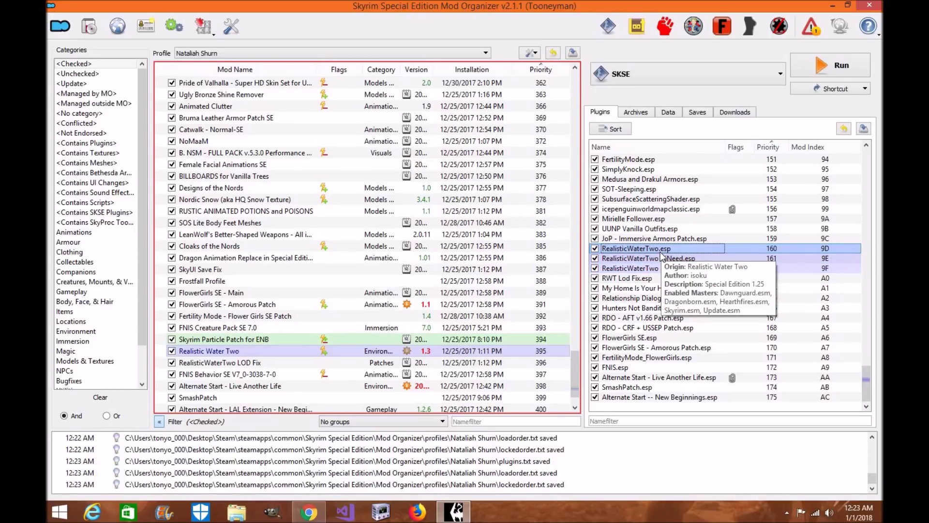
scroll(663, 281, up, 5)
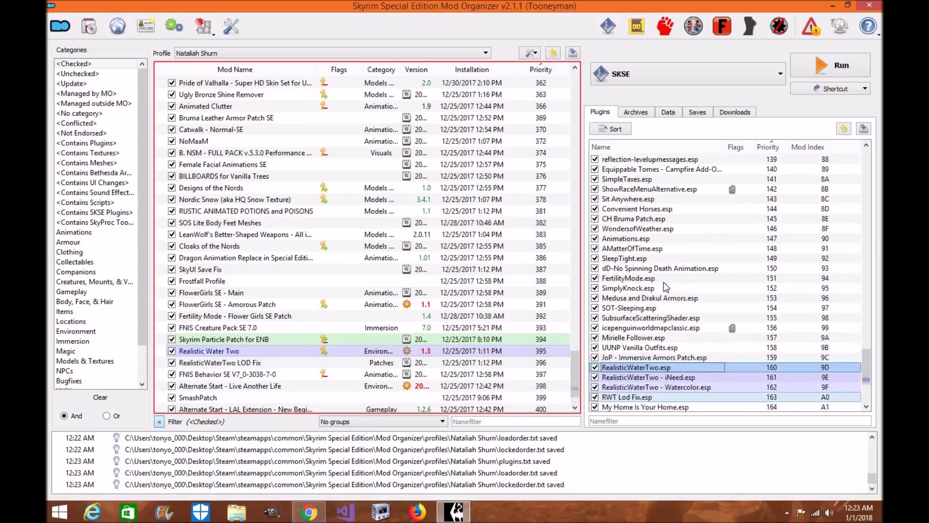
scroll(663, 285, up, 4)
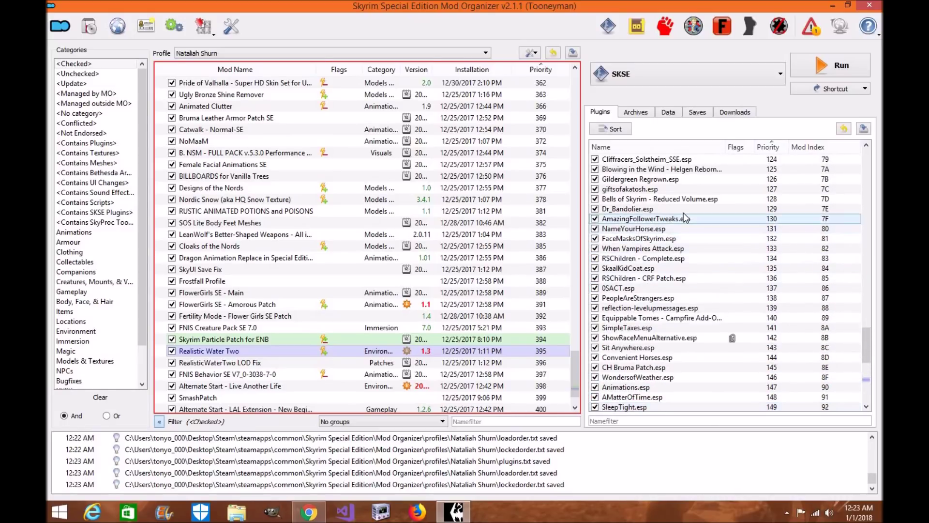
mouse_move(684, 213)
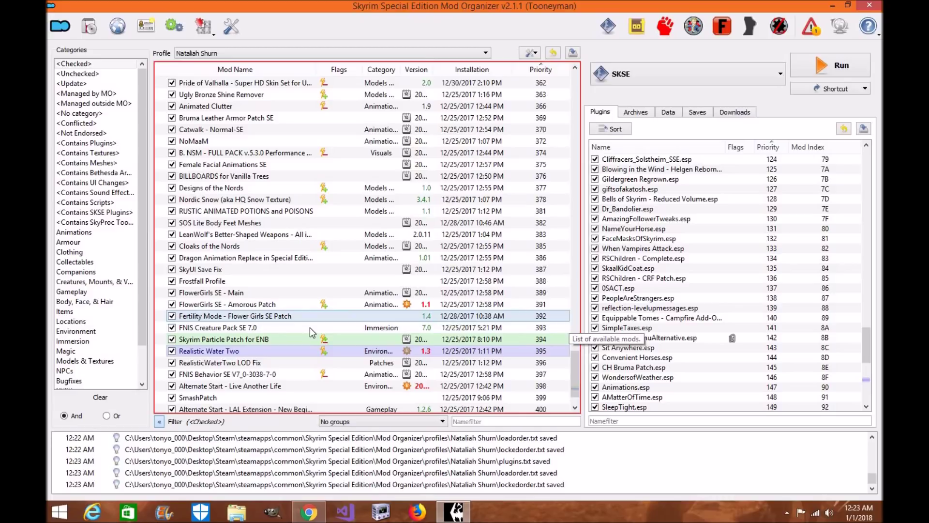
Inspect the file conflicts of the Realistic Water Two mod and of Skyrim Particle Patch for ENB.
click(280, 353)
double_click(281, 354)
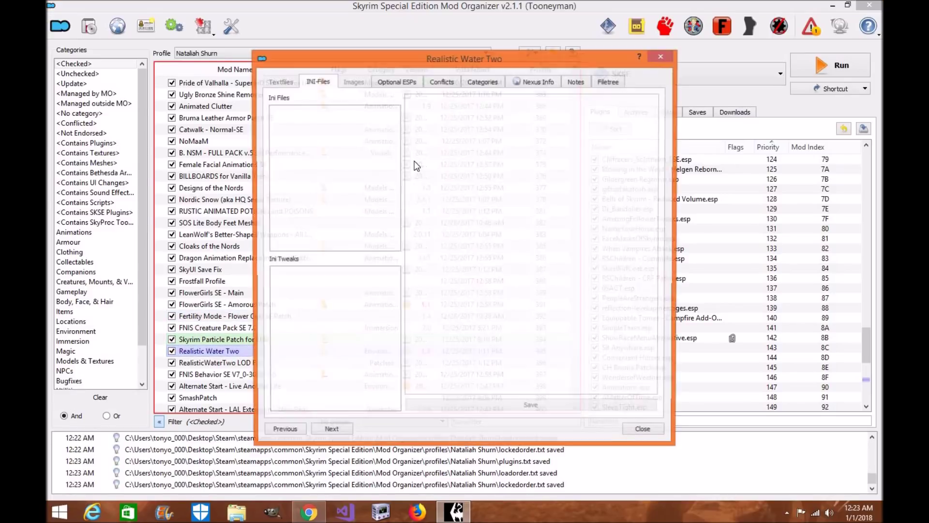
click(439, 82)
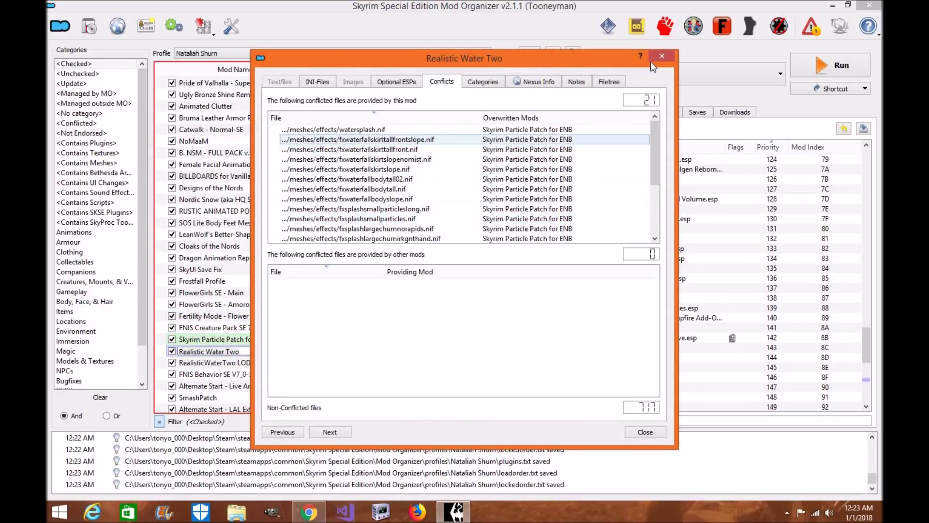
key(Escape)
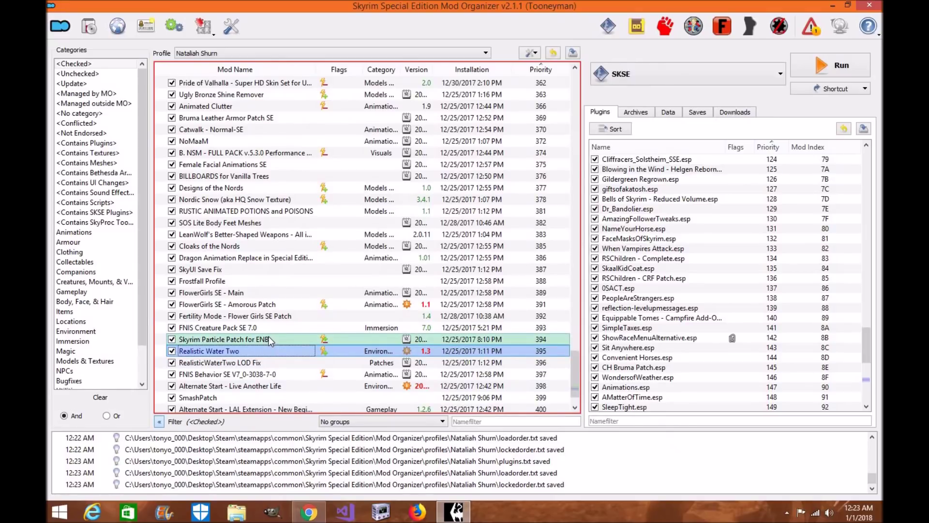
double_click(270, 340)
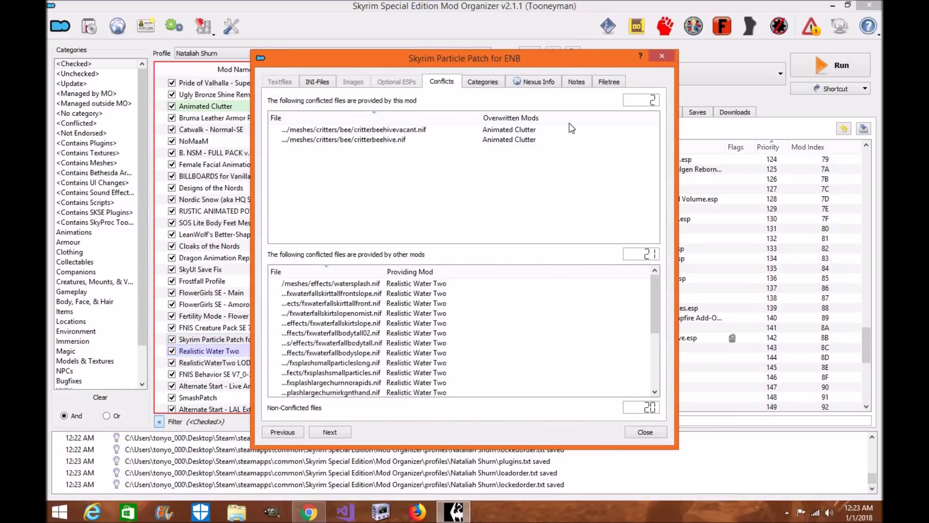
click(662, 57)
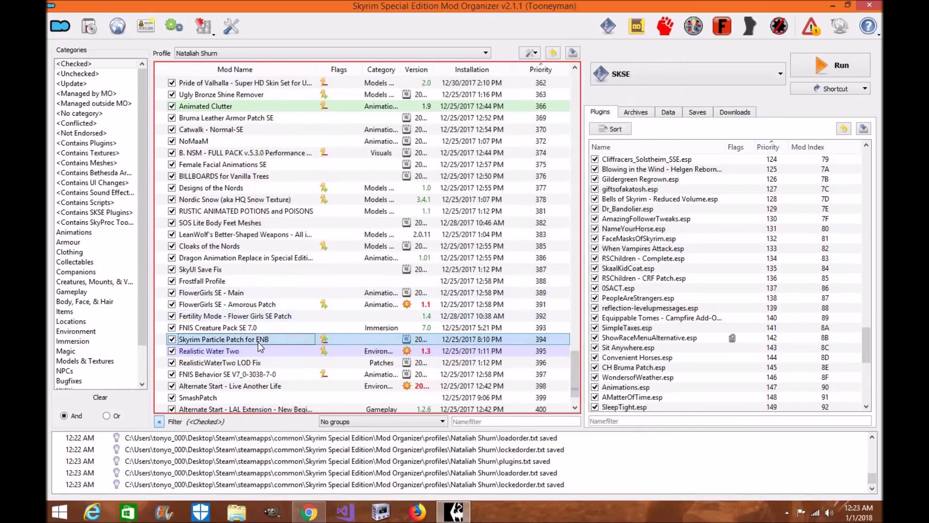
Move Skyrim Particle Patch for ENB down the mod list to sit directly below RealisticWaterTwo LOD Fix.
click(257, 341)
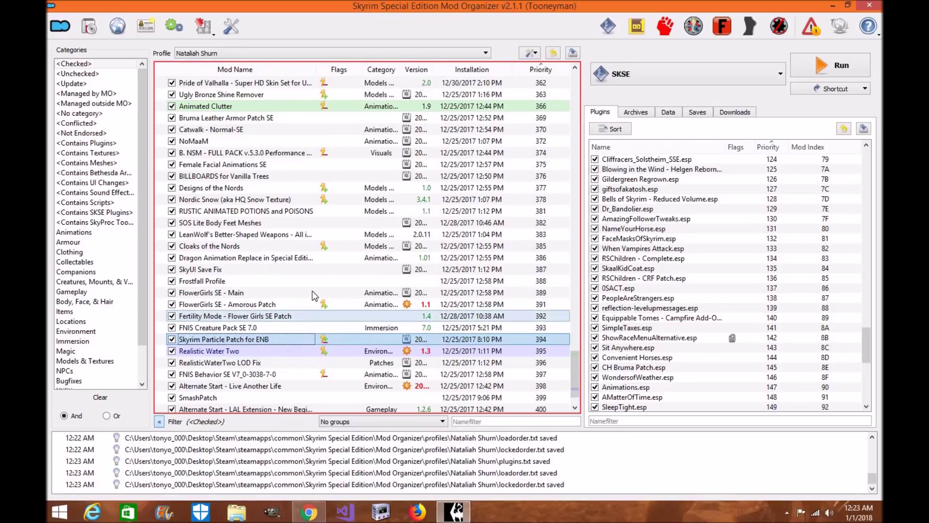
key(Return)
scroll(675, 283, down, 9)
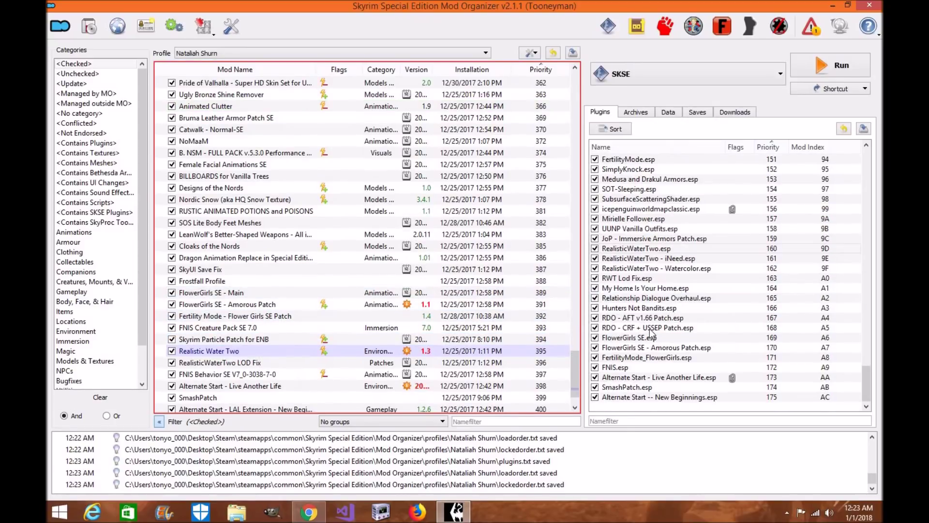
click(298, 351)
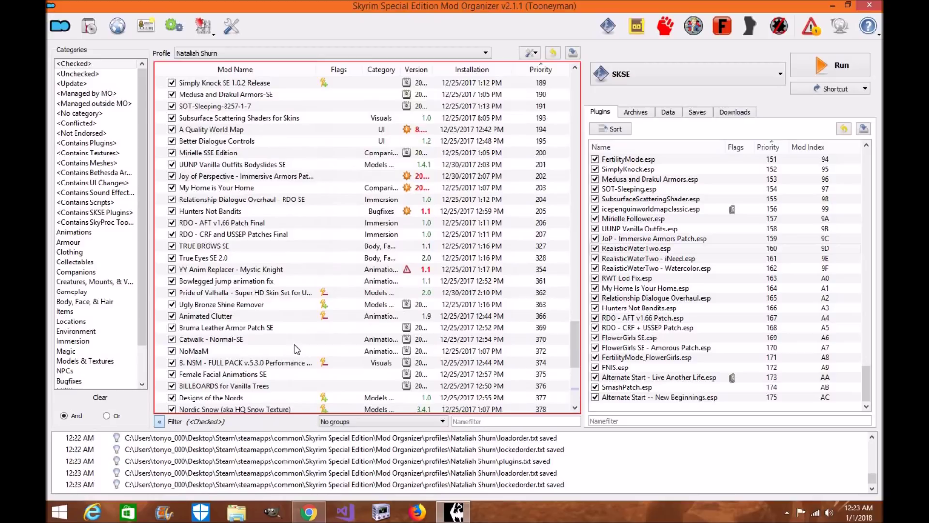
ctrl+click(249, 305)
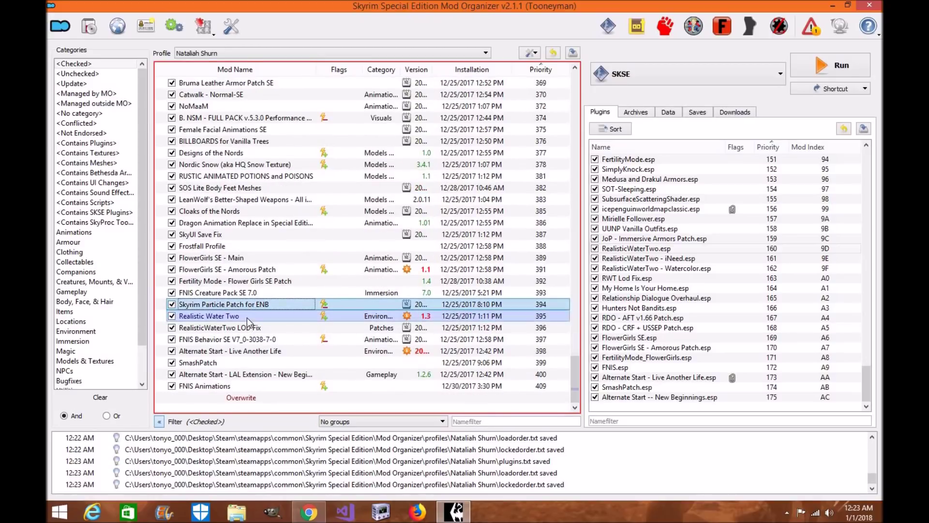
drag(247, 322, 250, 334)
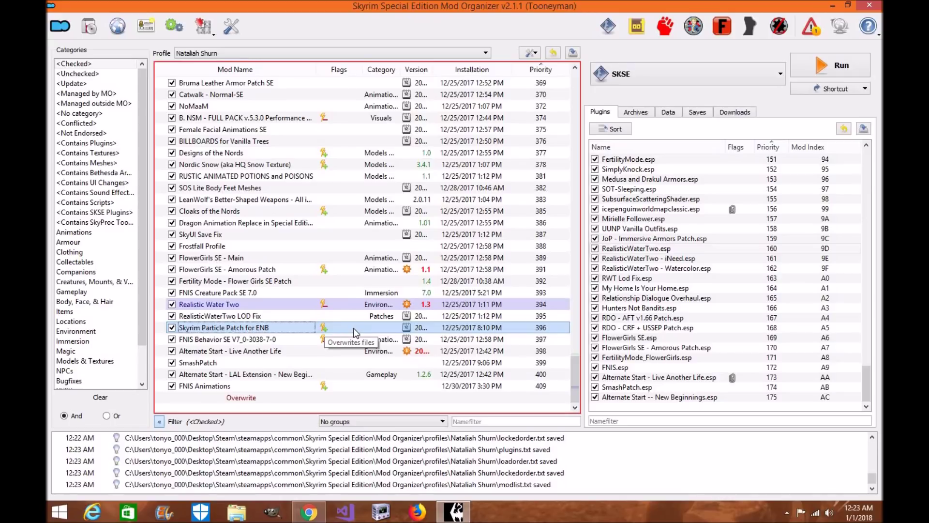
View the file tree of Skyrim Particle Patch for ENB and close its information window.
double_click(295, 329)
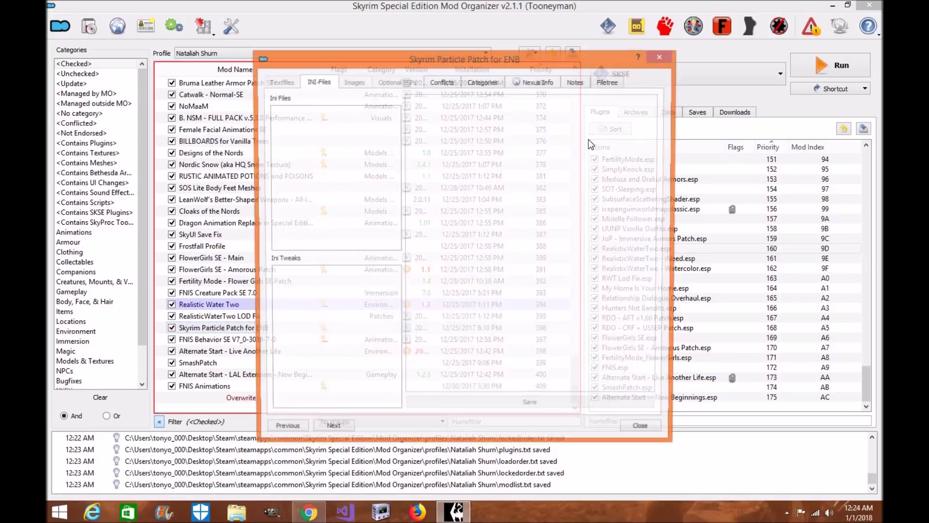
click(609, 82)
click(661, 56)
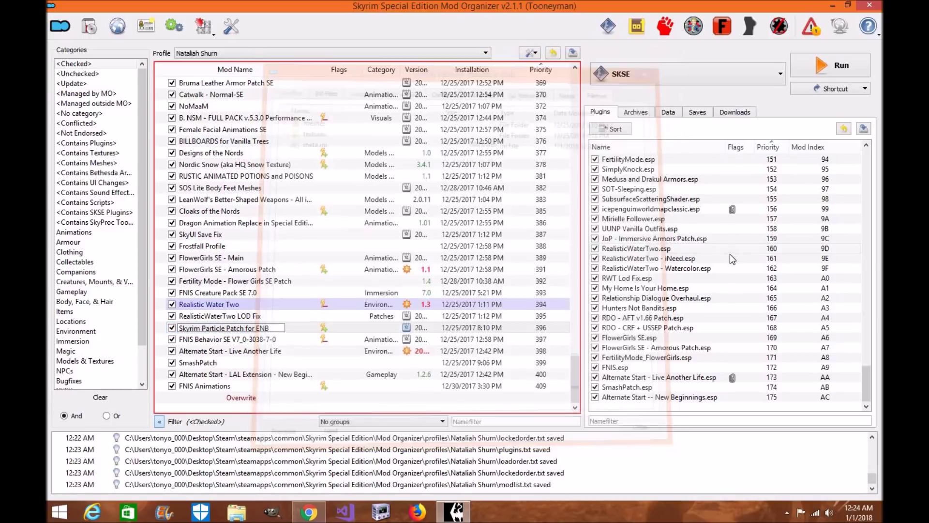
Look through the plugin load order from the last entries up to the master files.
mouse_move(698, 334)
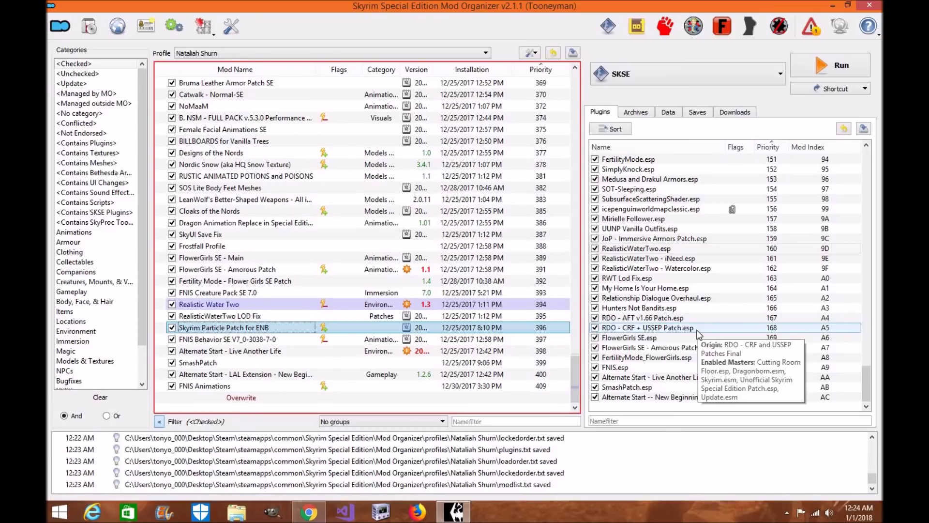
scroll(698, 334, up, 4)
scroll(698, 334, up, 5)
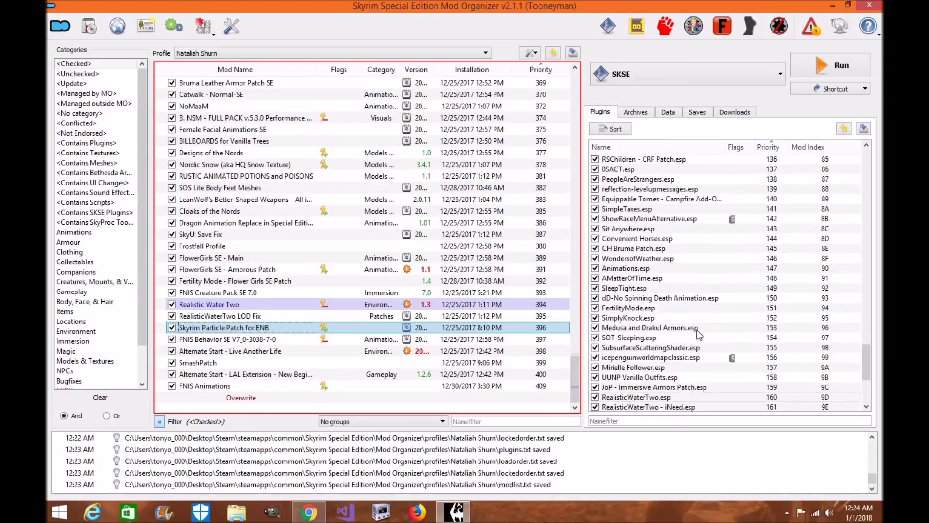
scroll(698, 334, up, 1)
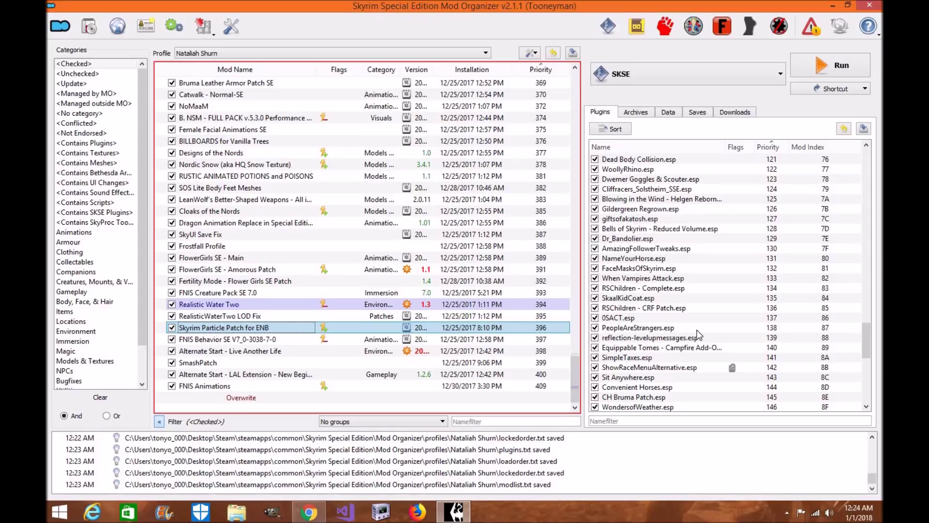
scroll(698, 334, up, 2)
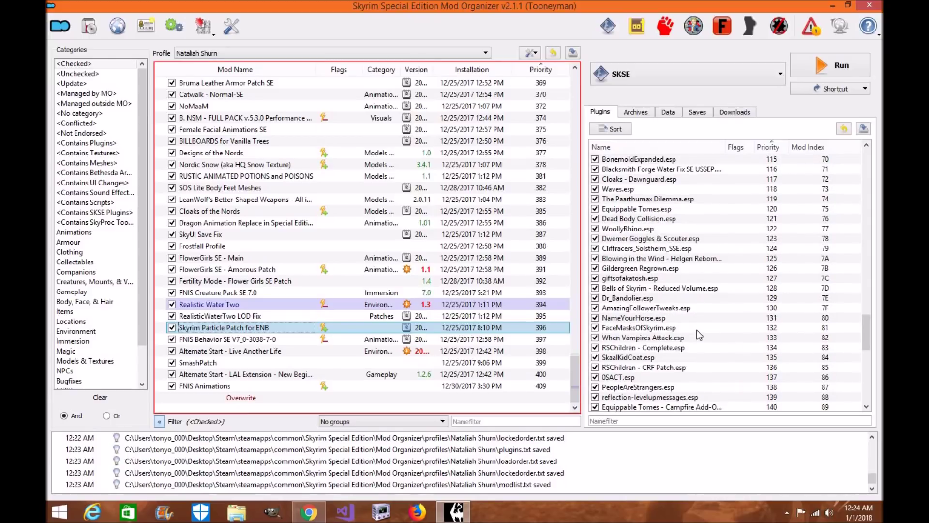
scroll(707, 301, up, 9)
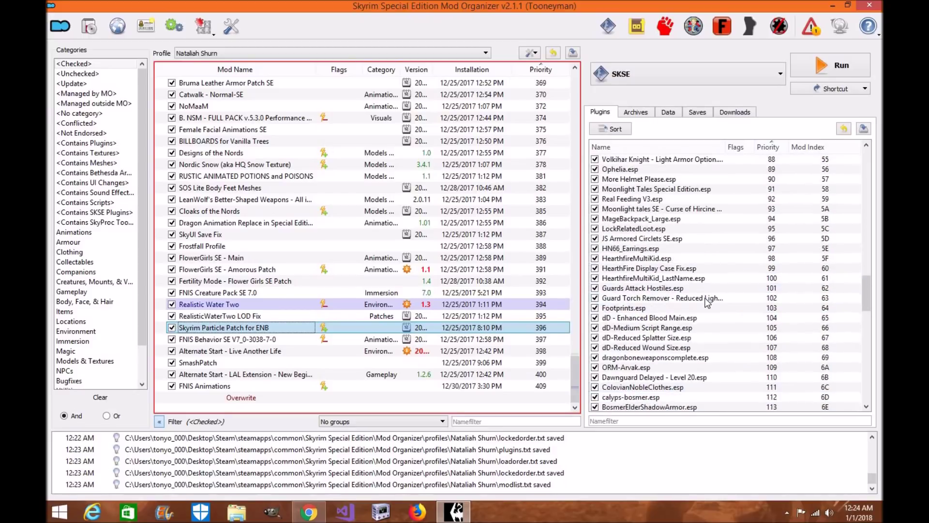
scroll(707, 305, up, 4)
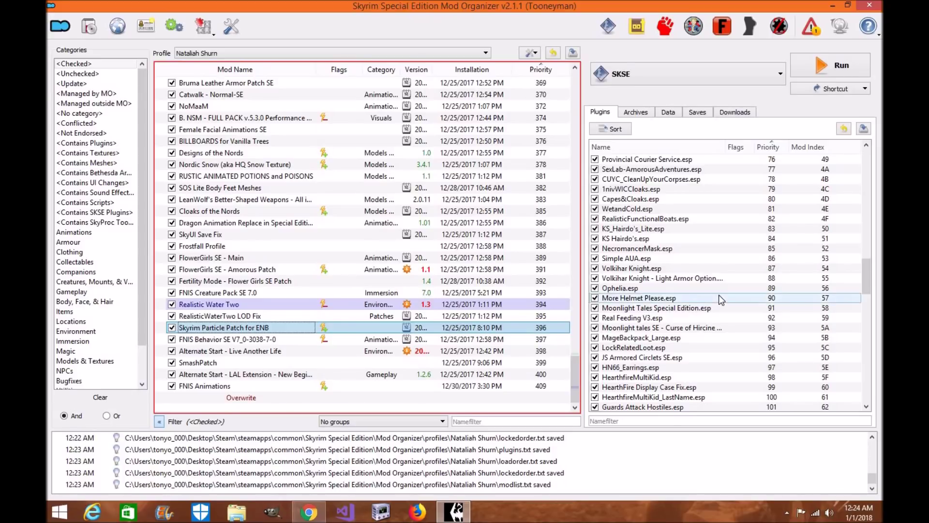
mouse_move(718, 295)
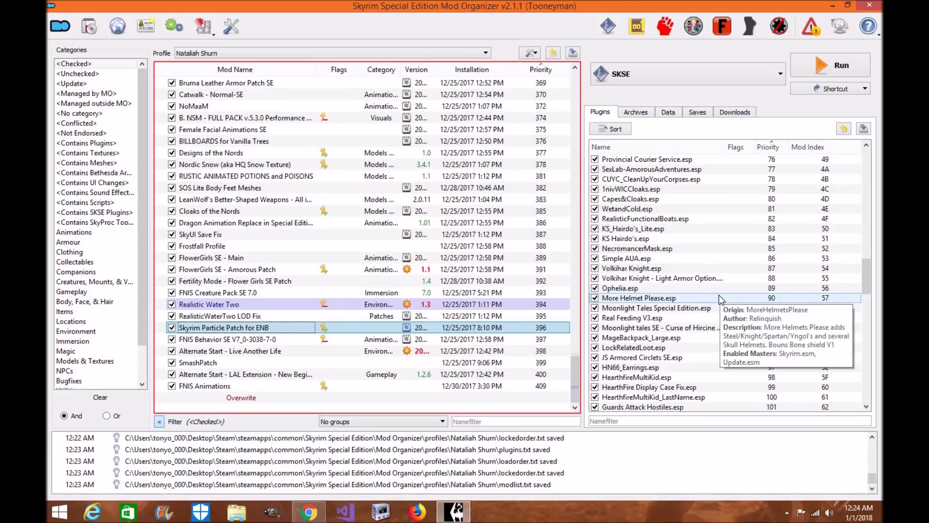
scroll(718, 294, up, 6)
scroll(712, 207, up, 15)
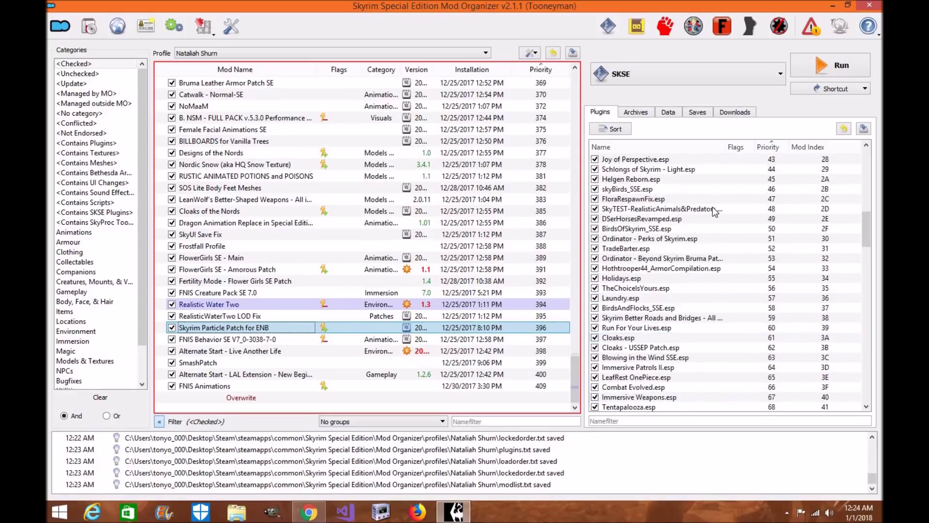
scroll(700, 248, up, 1)
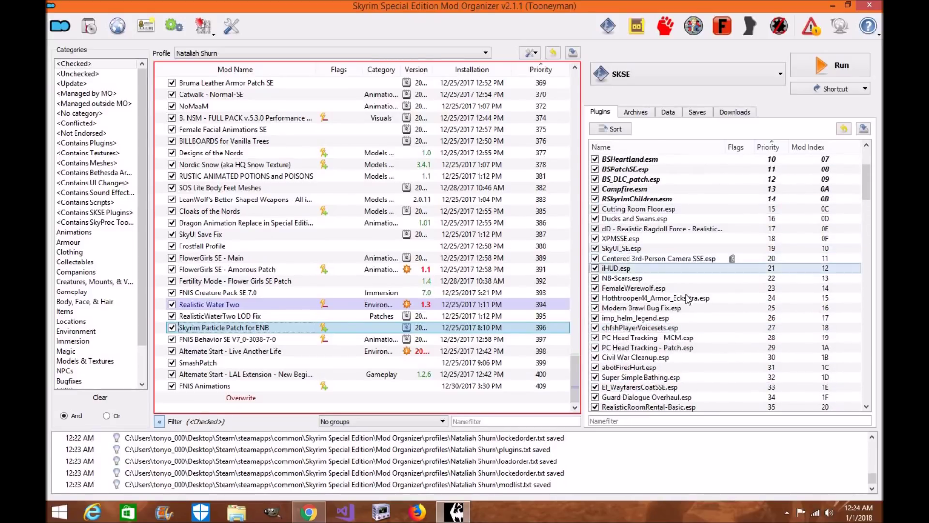
Select Hothtrooper44_Armor_Ecksstra.esp, then locate and select its parent mod, Immersive Armors, in the mod list.
click(716, 297)
scroll(717, 289, down, 4)
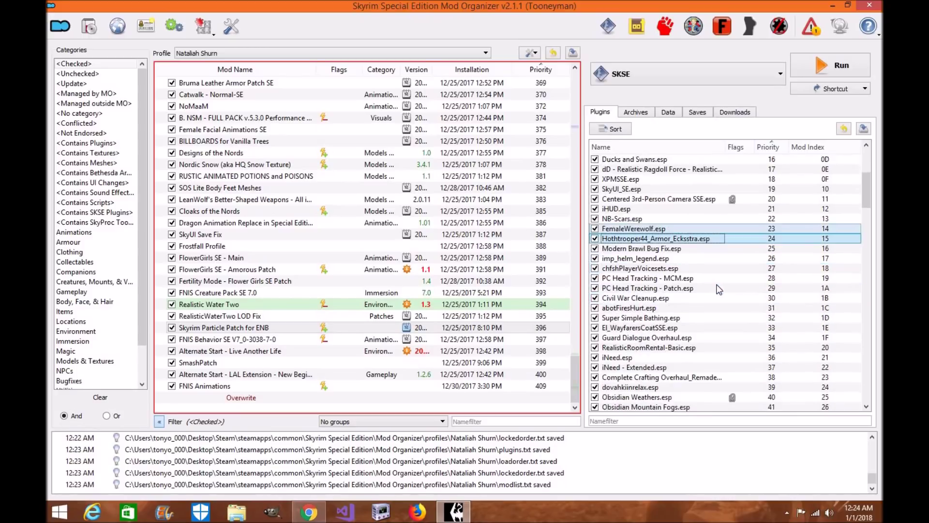
scroll(498, 281, up, 20)
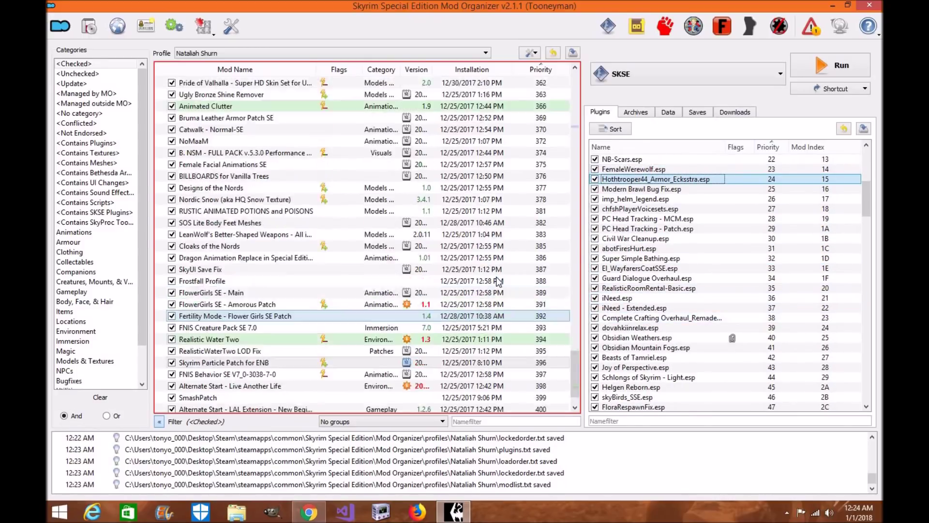
scroll(498, 281, up, 15)
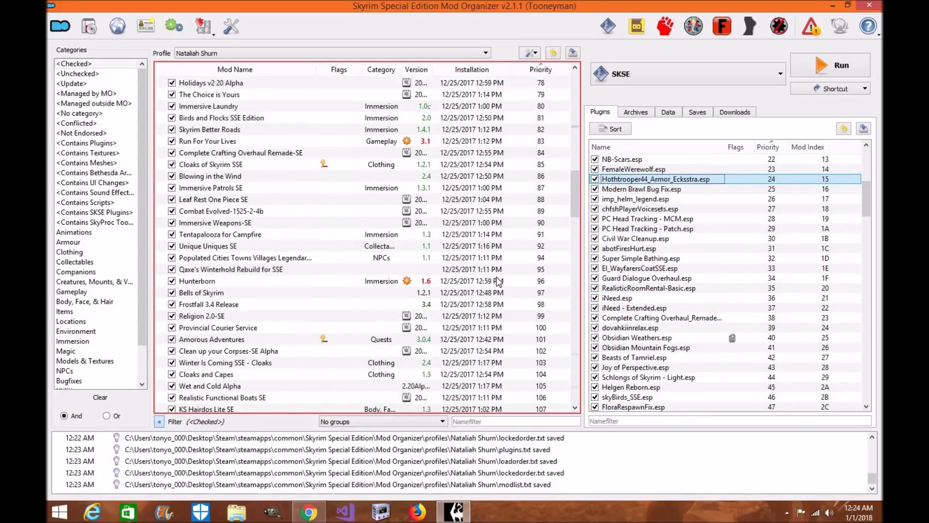
click(274, 188)
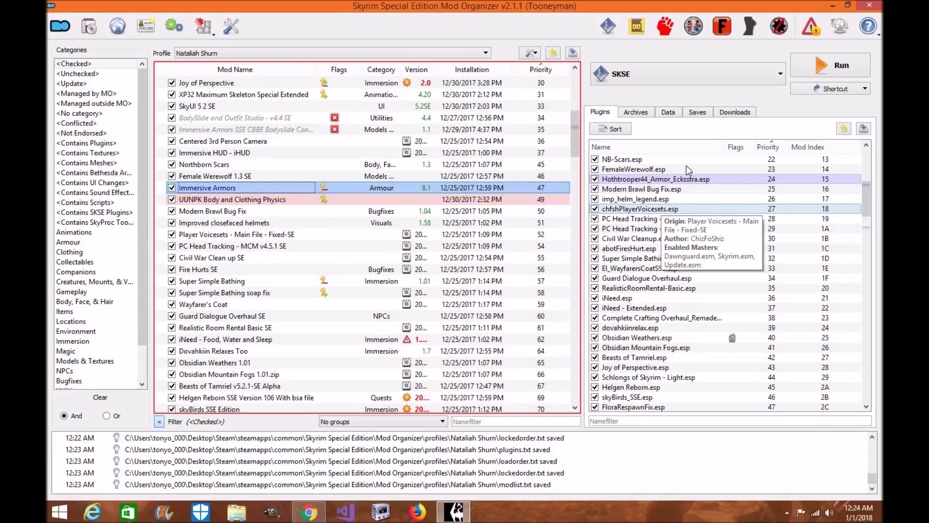
Check the origin and master details of imp_helm_legend.esp and Hothtrooper44_Armor_Ecksstra.esp in the load order.
mouse_move(680, 181)
mouse_move(628, 203)
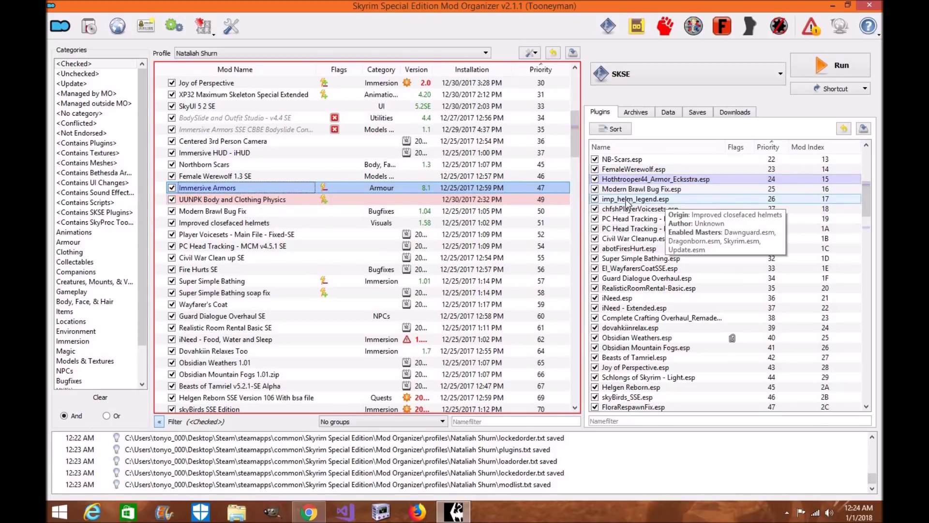
mouse_move(627, 184)
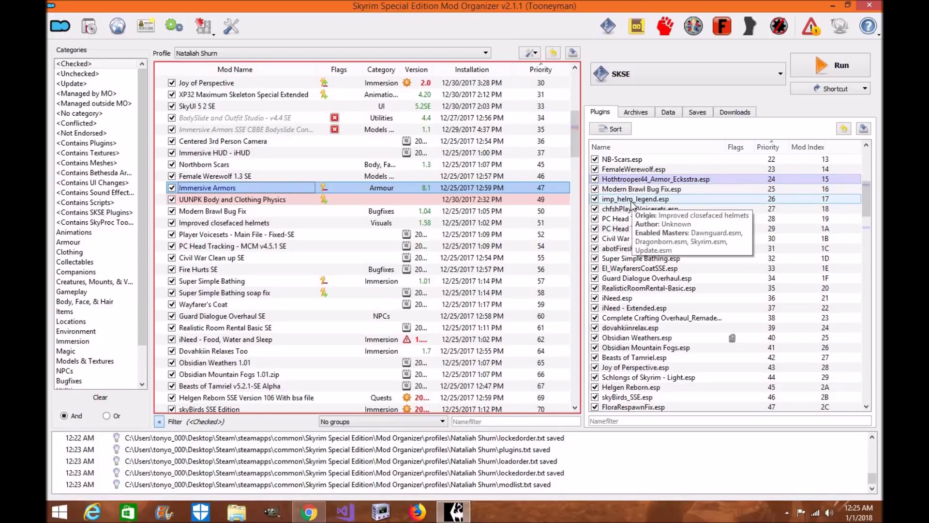
scroll(635, 202, up, 1)
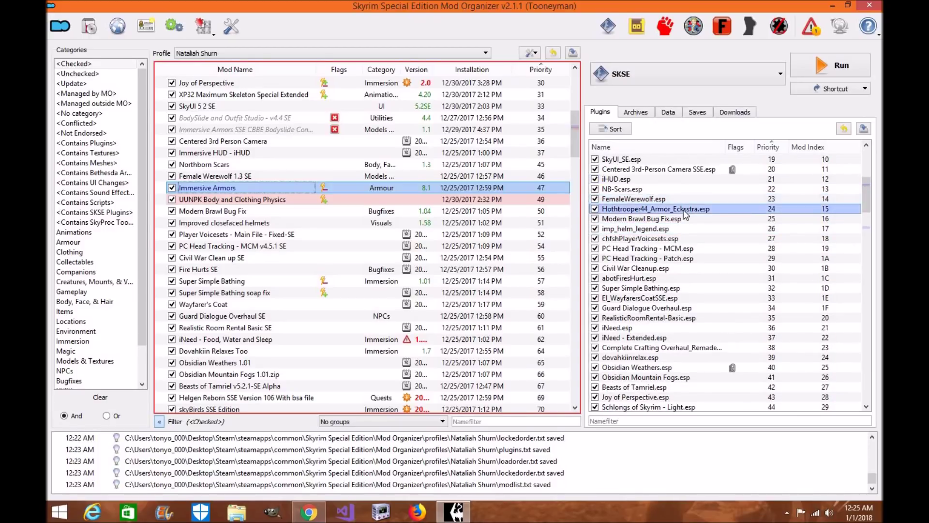
mouse_move(683, 210)
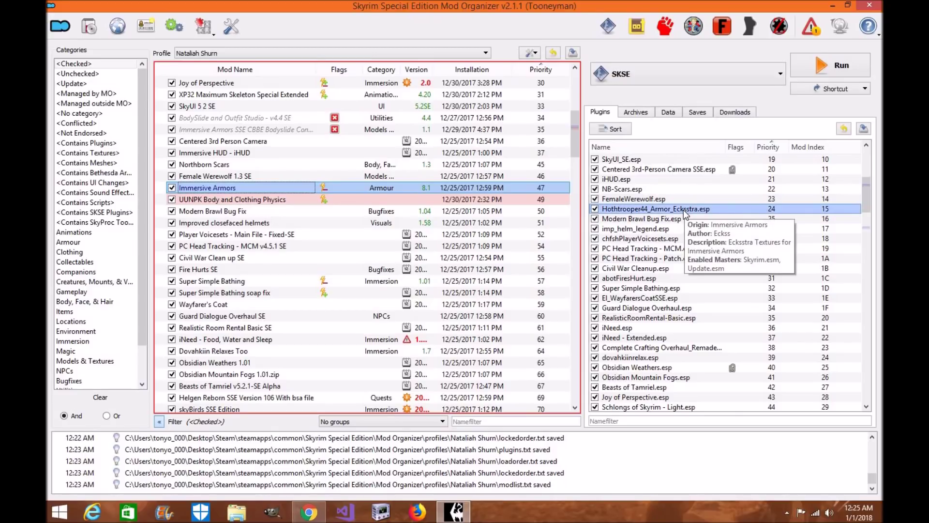
scroll(677, 218, down, 3)
scroll(655, 260, up, 4)
Try placing imp_helm_legend.esp directly above Hothtrooper44_Armor_Ecksstra.esp, then return it to its place below Modern Brawl Bug Fix.esp.
click(654, 260)
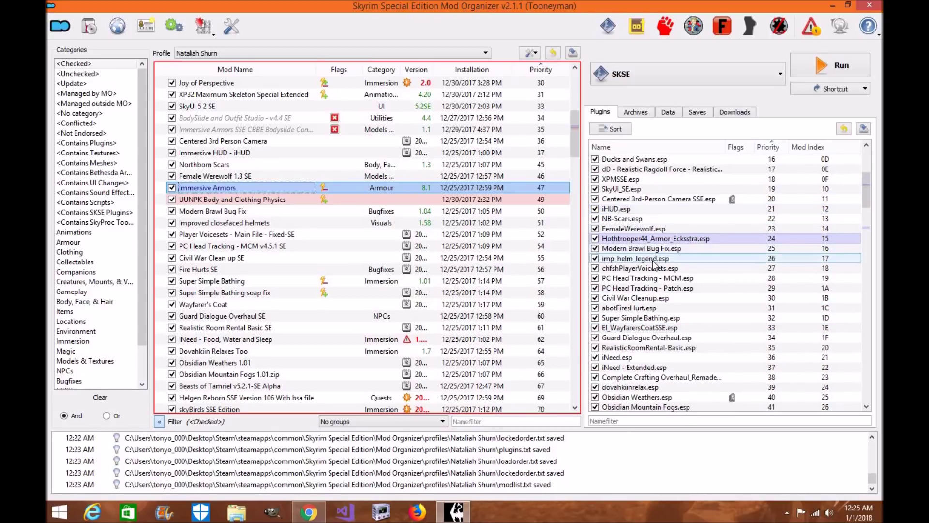
drag(654, 260, 653, 236)
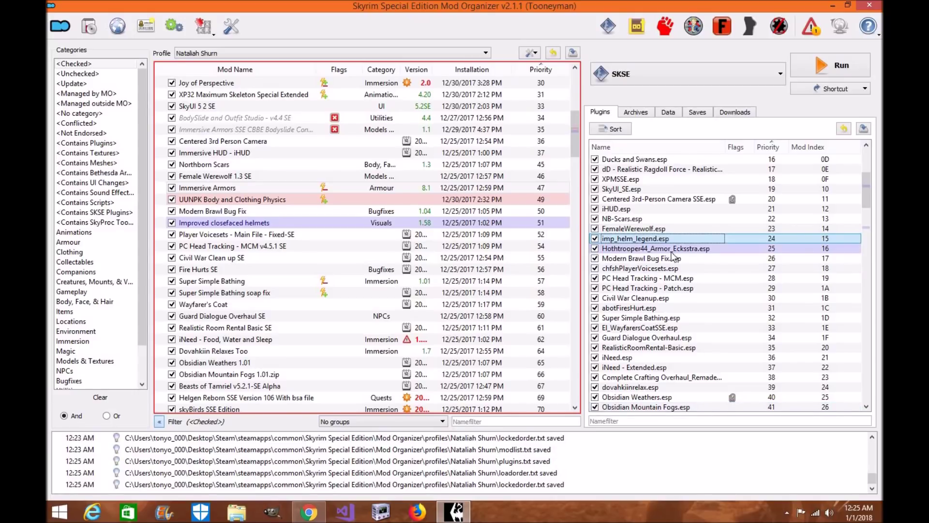
mouse_move(658, 237)
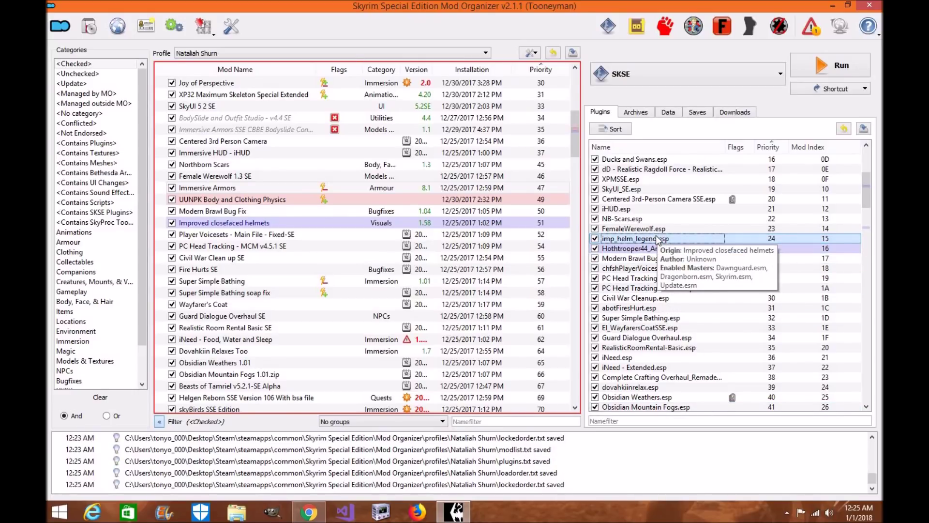
drag(658, 238, 663, 262)
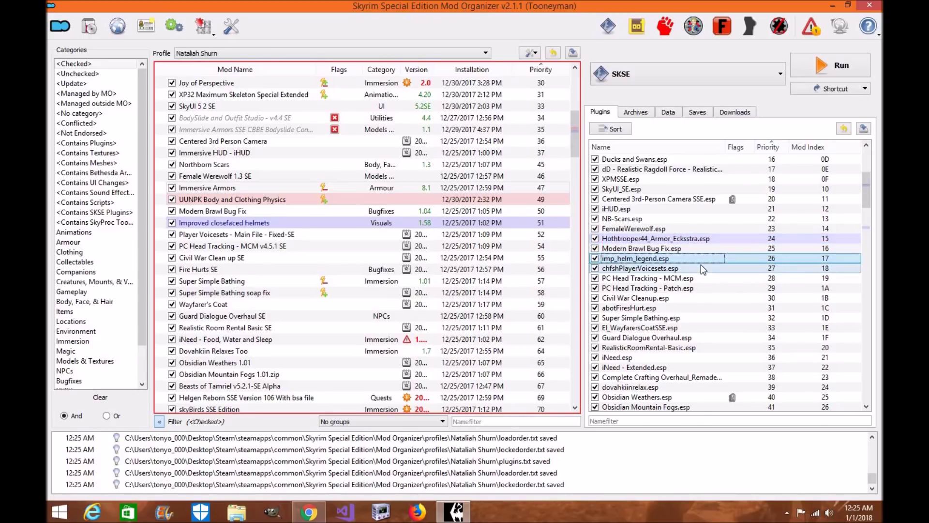
mouse_move(701, 265)
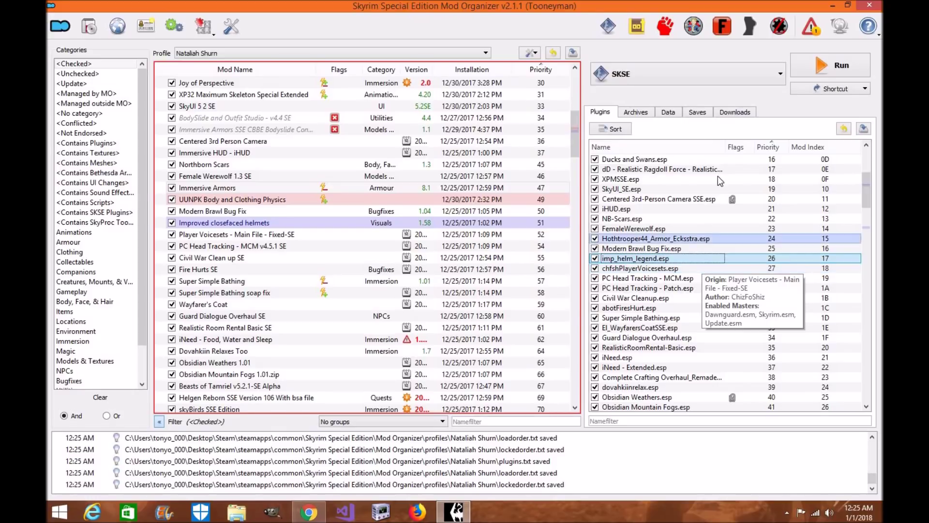
scroll(715, 232, down, 20)
scroll(715, 232, up, 20)
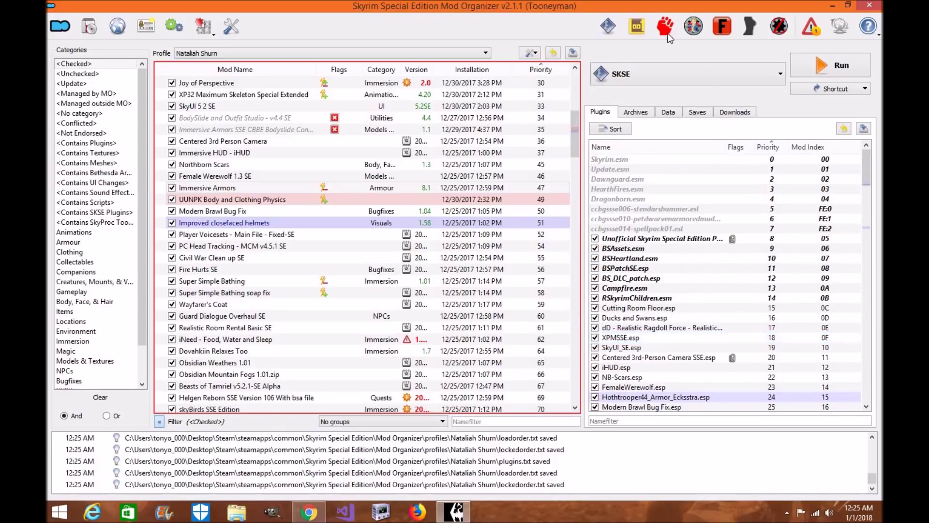
Sort the plugin load order automatically with the built-in LOOT sort.
mouse_move(661, 191)
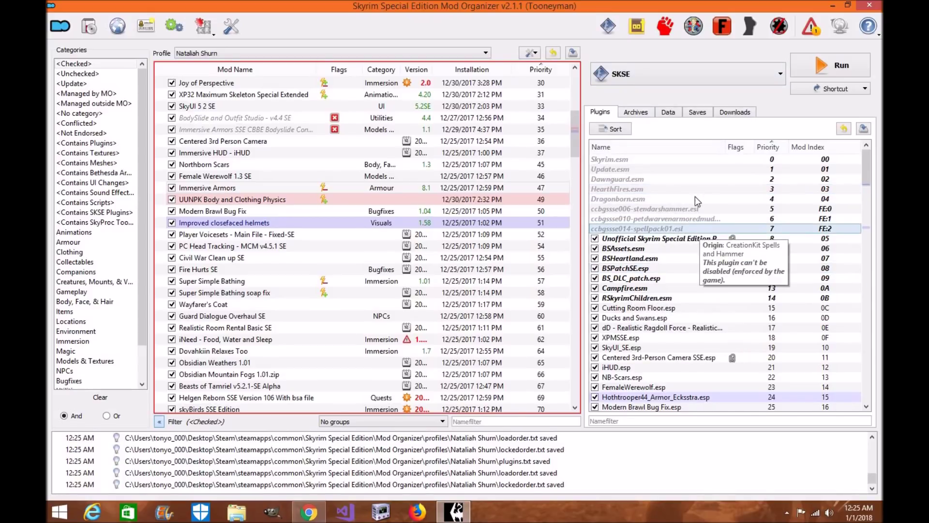
click(623, 131)
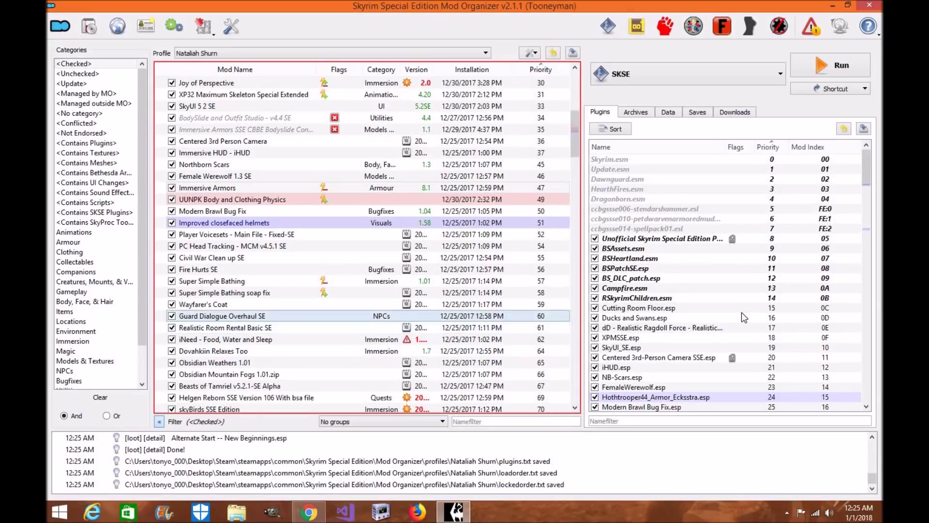
Move FNIS.esp, Alternate Start - Live Another Life.esp and SmashPatch.esp, in that order, directly above Alternate Start -- New Beginnings.esp in the load order.
scroll(716, 339, down, 20)
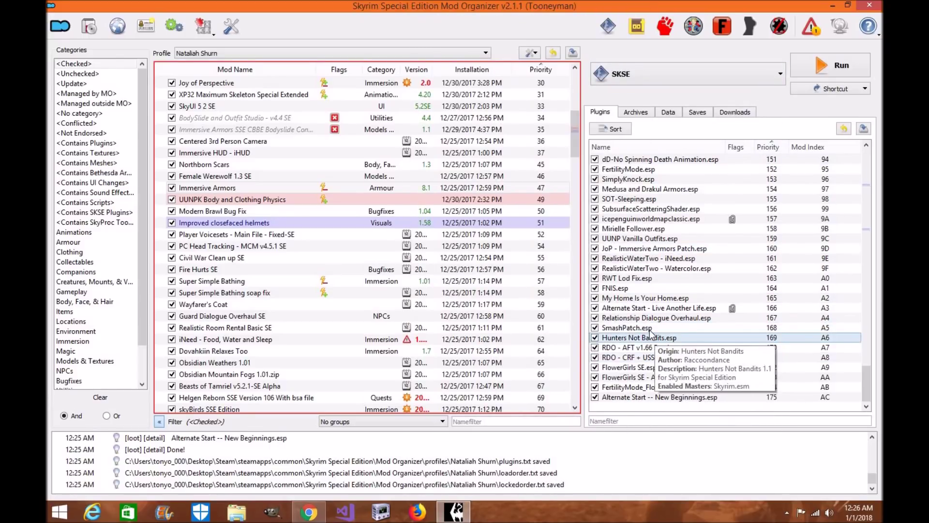
click(653, 329)
drag(654, 329, 653, 391)
drag(678, 308, 678, 382)
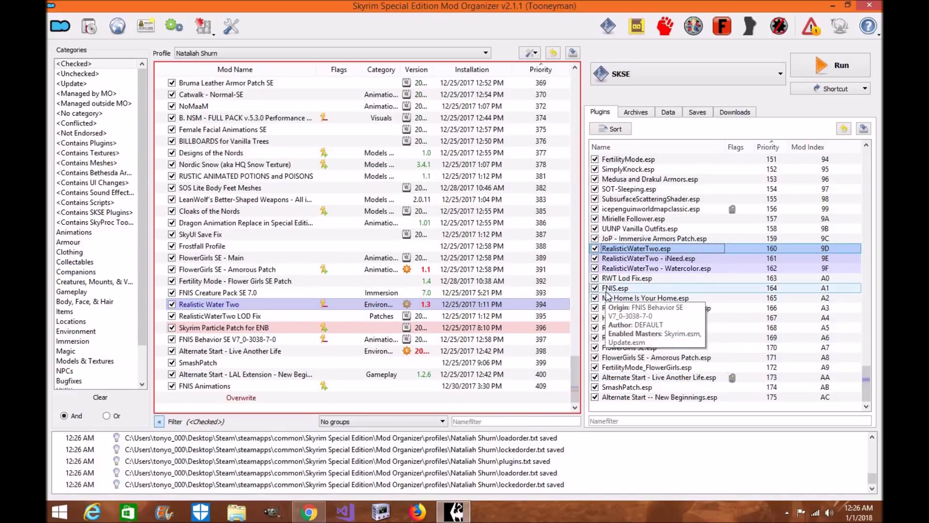
drag(617, 288, 614, 373)
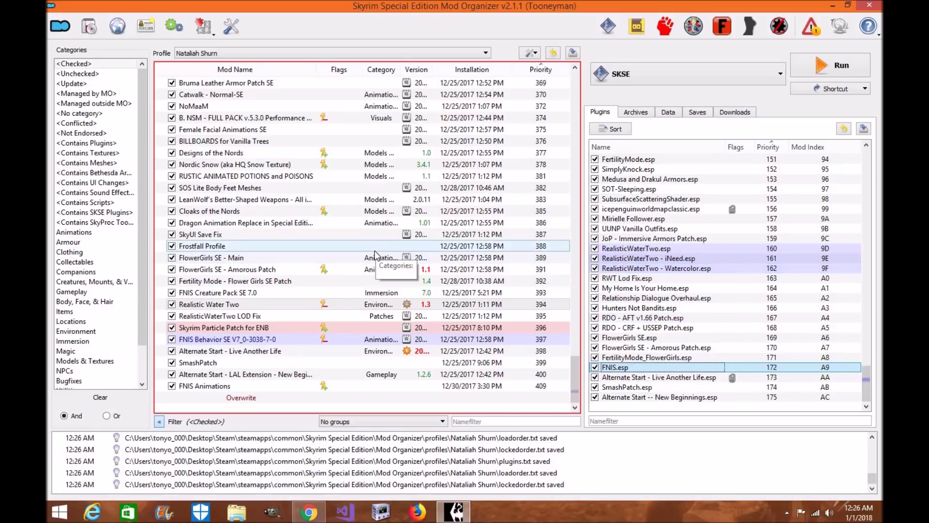
Group the mod list by Categories and look through the grouped mods.
scroll(375, 254, up, 20)
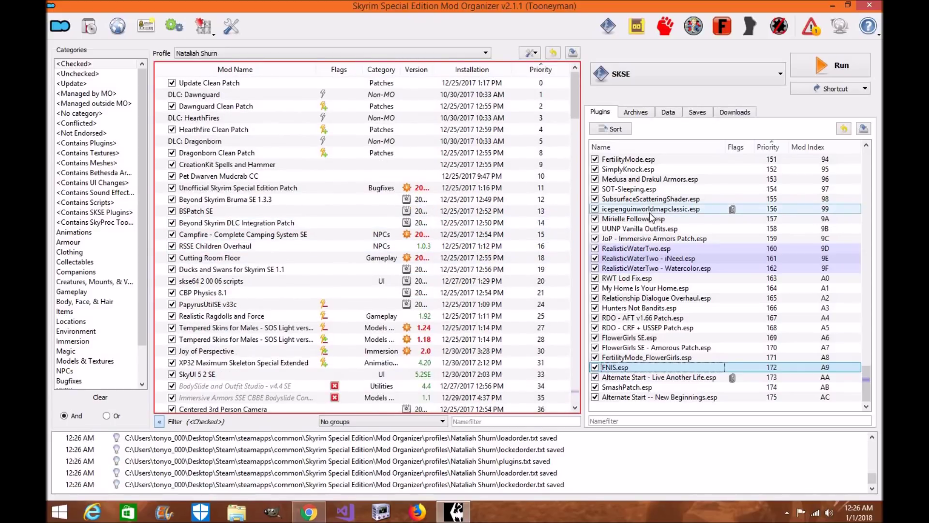
scroll(652, 211, up, 20)
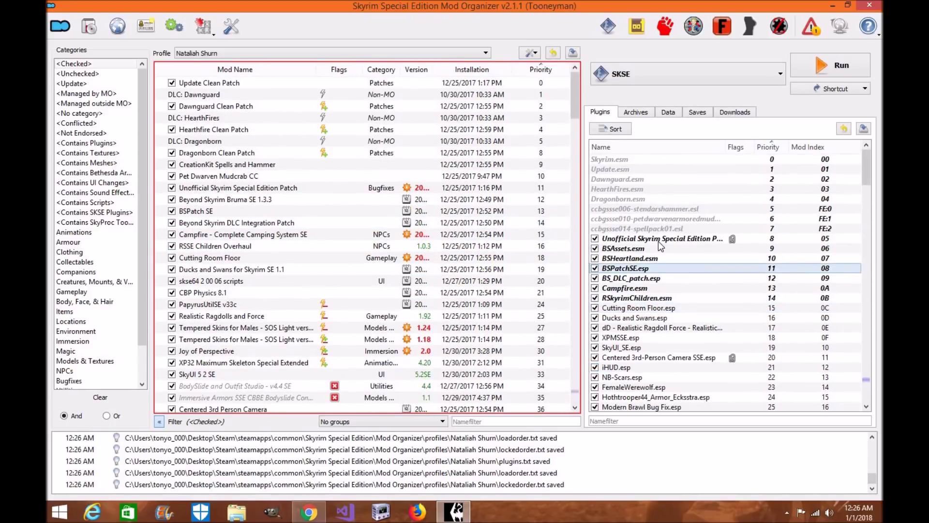
mouse_move(660, 241)
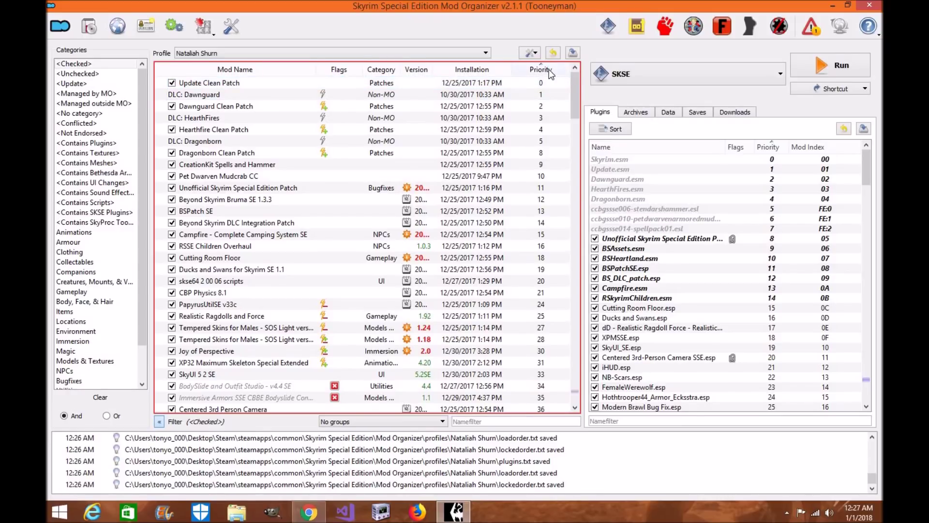
click(336, 425)
click(339, 438)
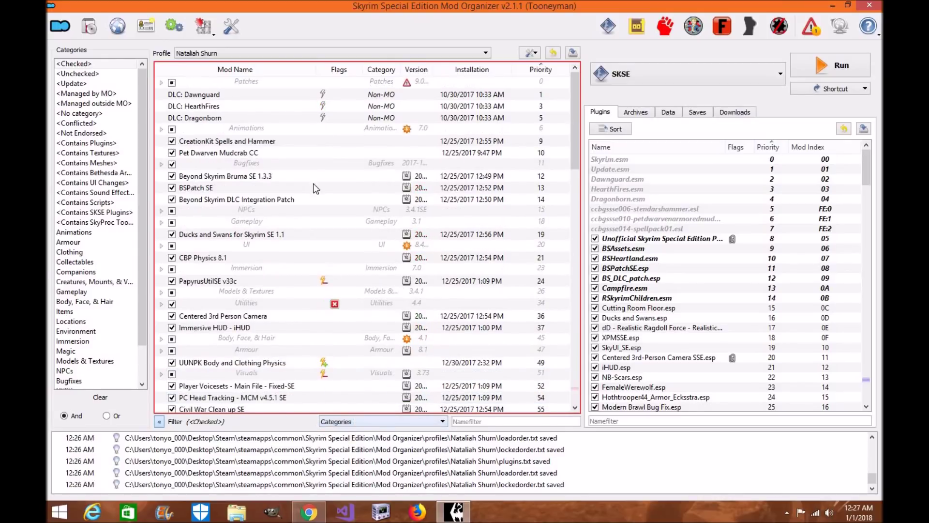
scroll(321, 253, down, 15)
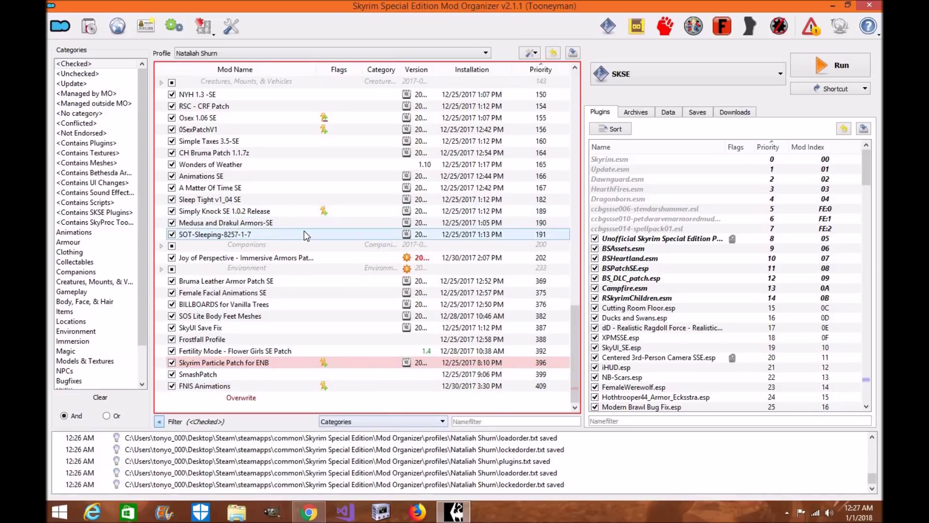
scroll(304, 231, up, 15)
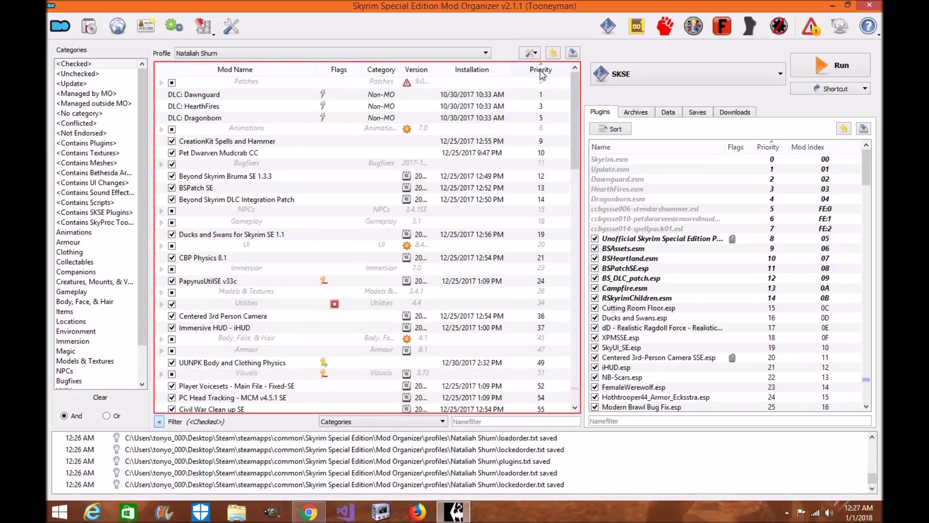
Try grouping the mod list by Nexus IDs, then return it to No groups.
click(412, 425)
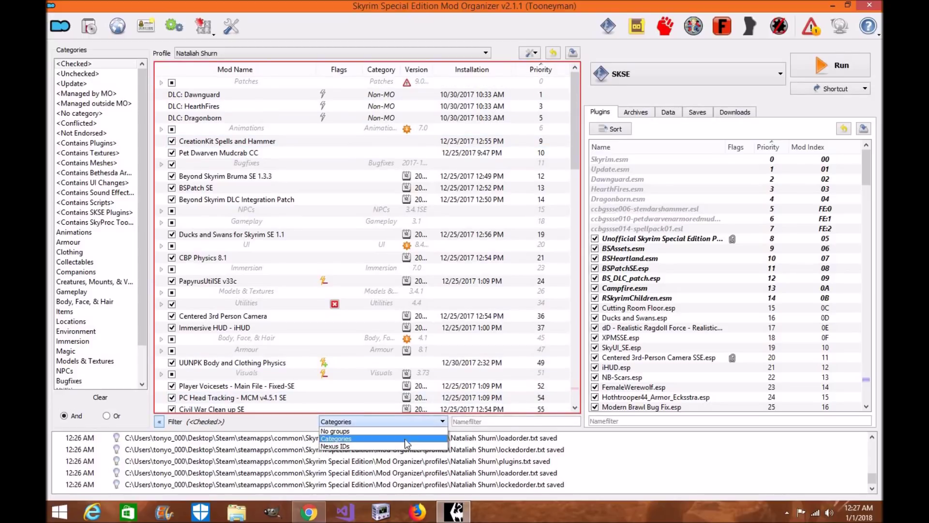
click(401, 442)
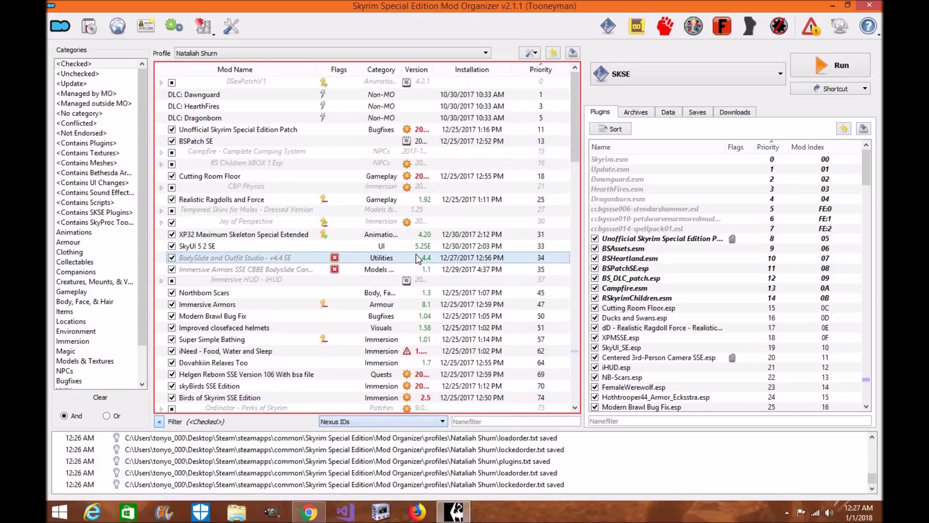
click(405, 420)
click(391, 431)
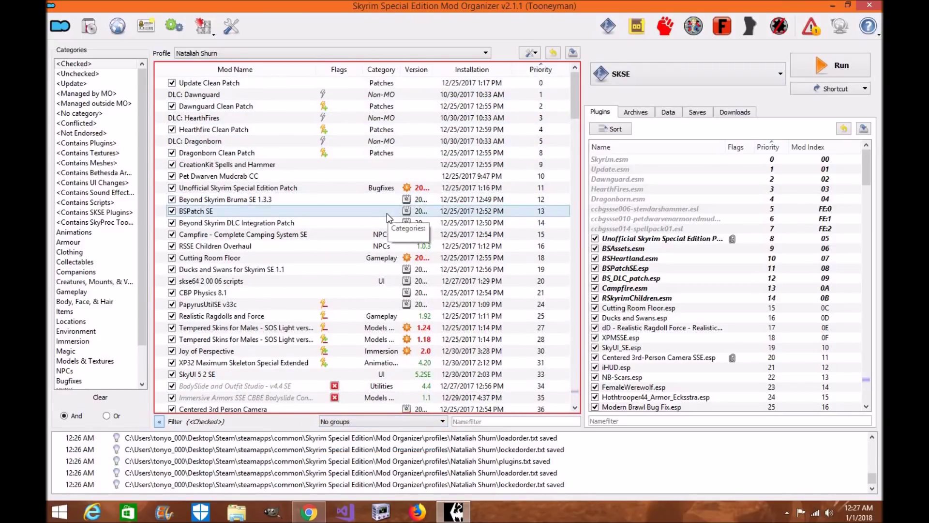
scroll(387, 213, down, 20)
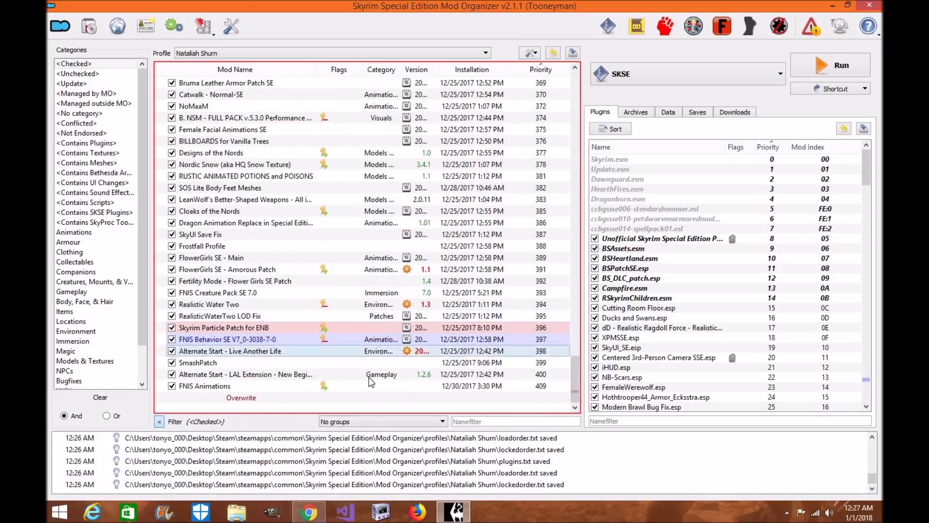
scroll(634, 80, up, 1)
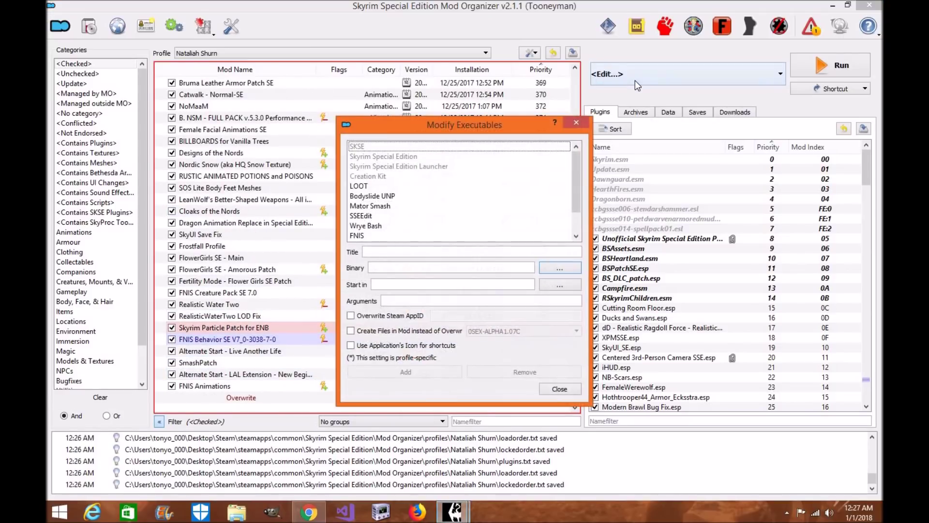
click(576, 121)
click(678, 75)
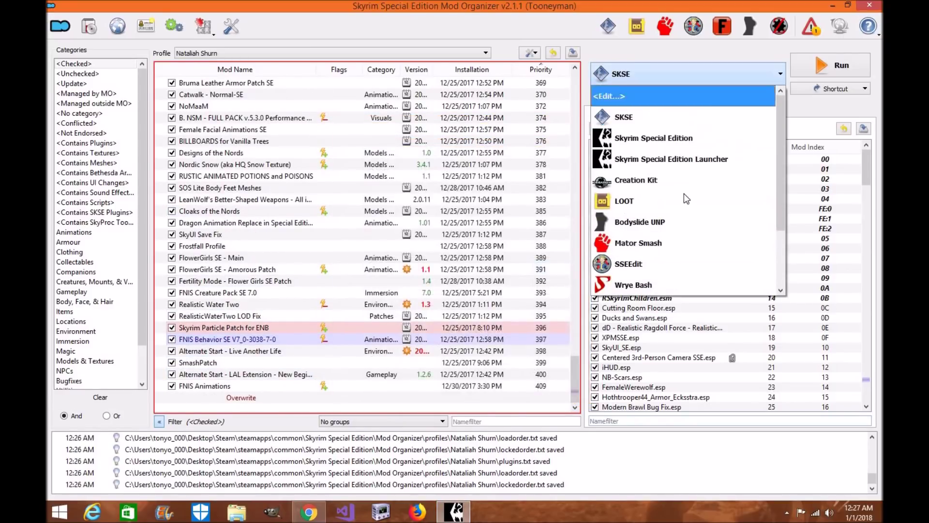
click(534, 29)
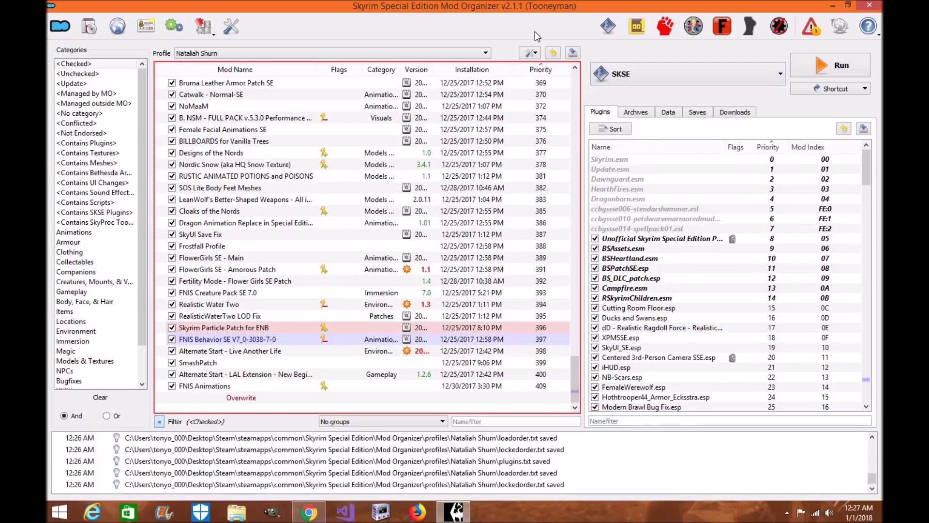